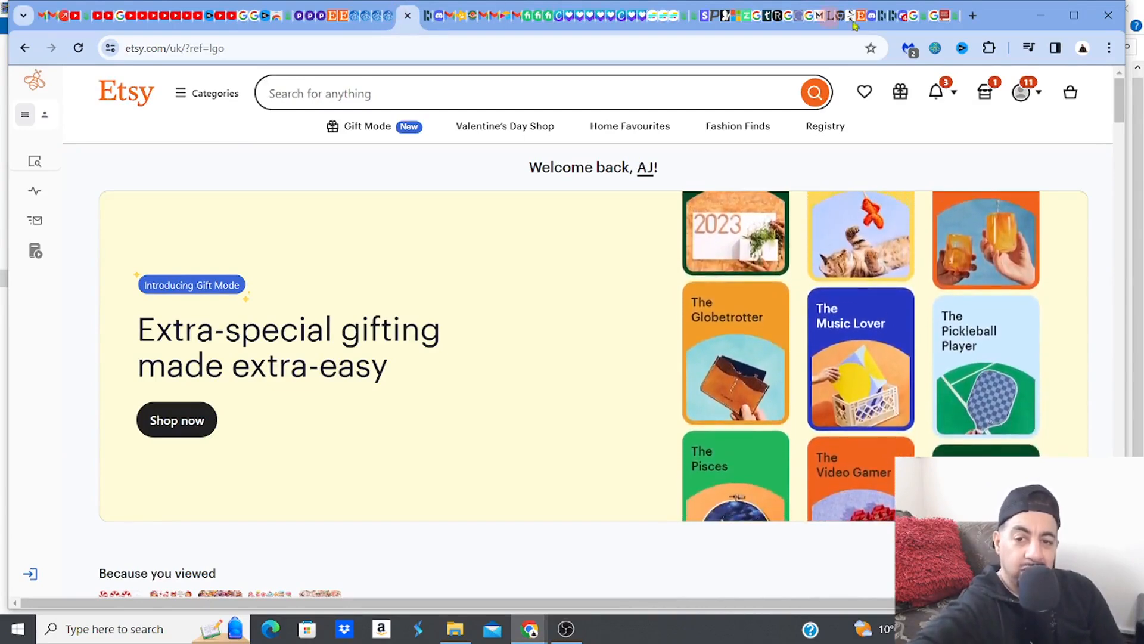
# Switch to the Printify website and open the store's My Products page
pyautogui.click(954, 21)
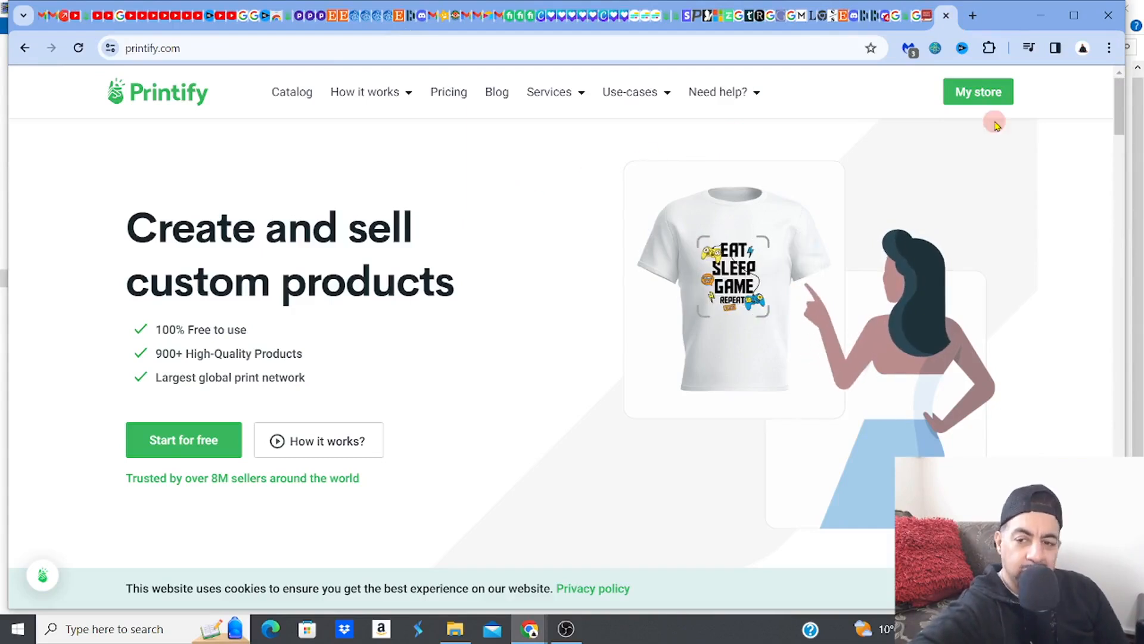
pyautogui.moveTo(1120, 107)
pyautogui.mouseDown()
pyautogui.moveTo(1131, 356)
pyautogui.moveTo(1120, 100)
pyautogui.mouseUp()
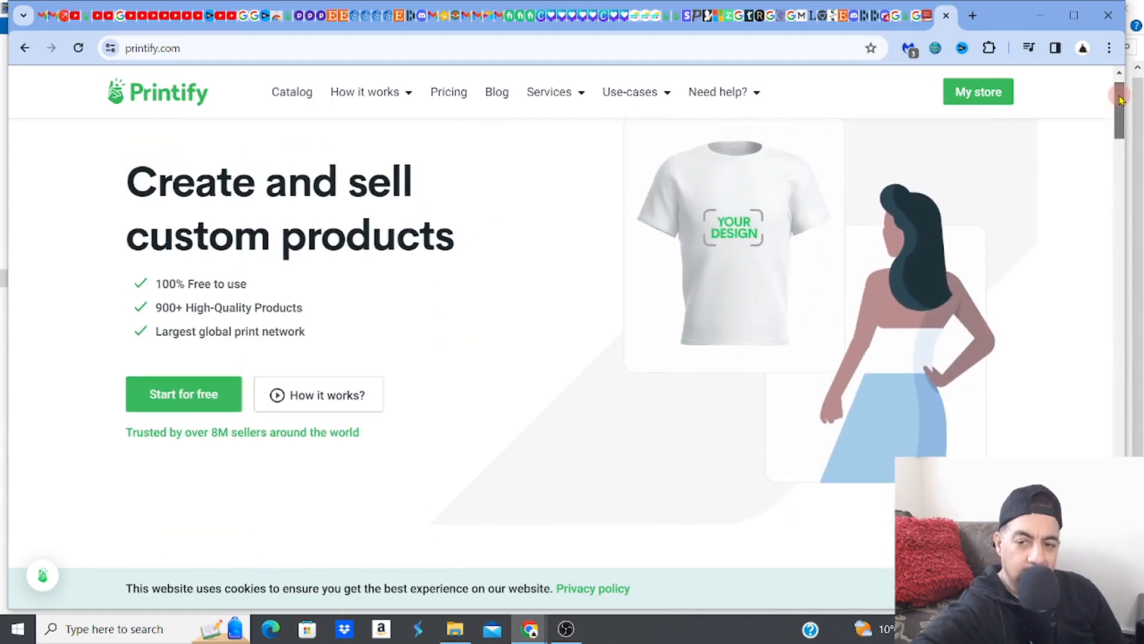
pyautogui.moveTo(1121, 100); pyautogui.dragTo(1121, 94)
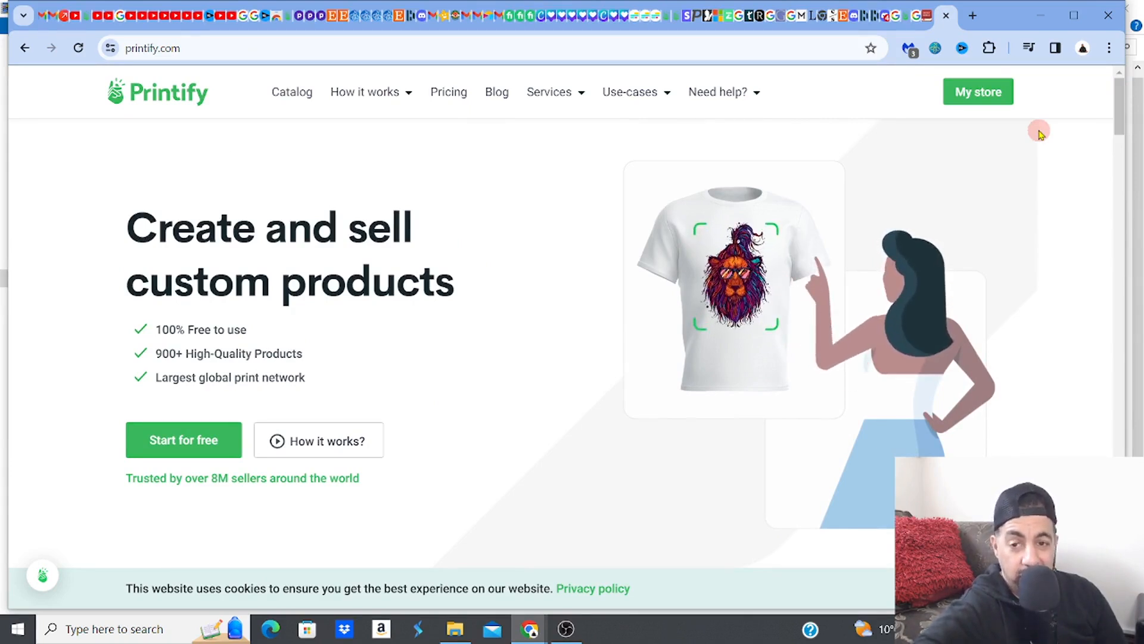
pyautogui.click(1010, 102)
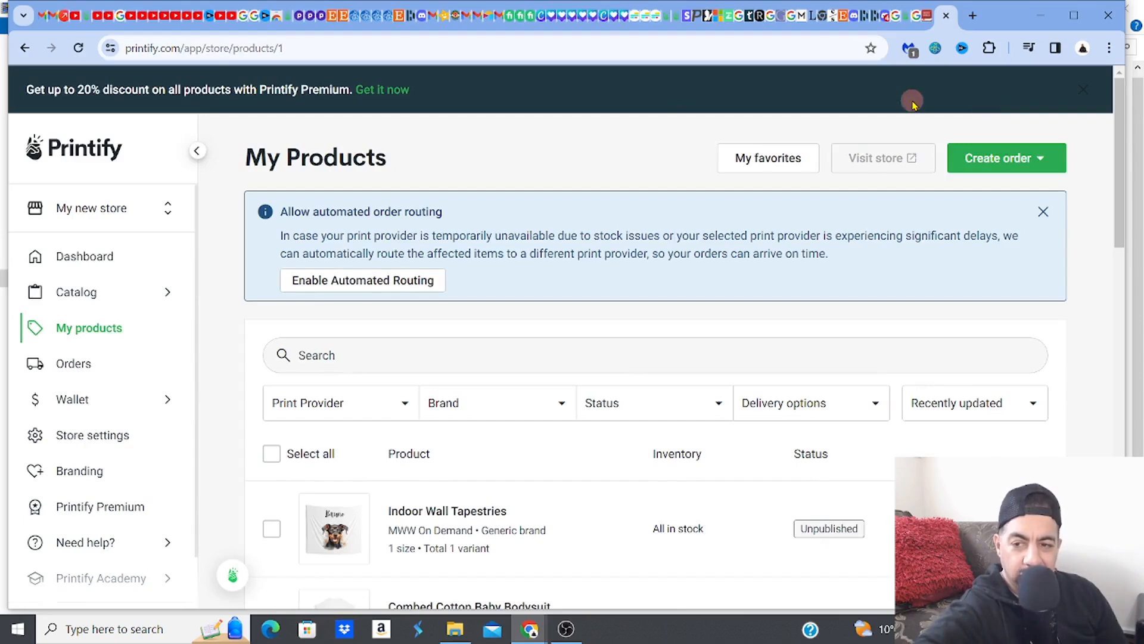
pyautogui.scroll(-1, 1119, 122)
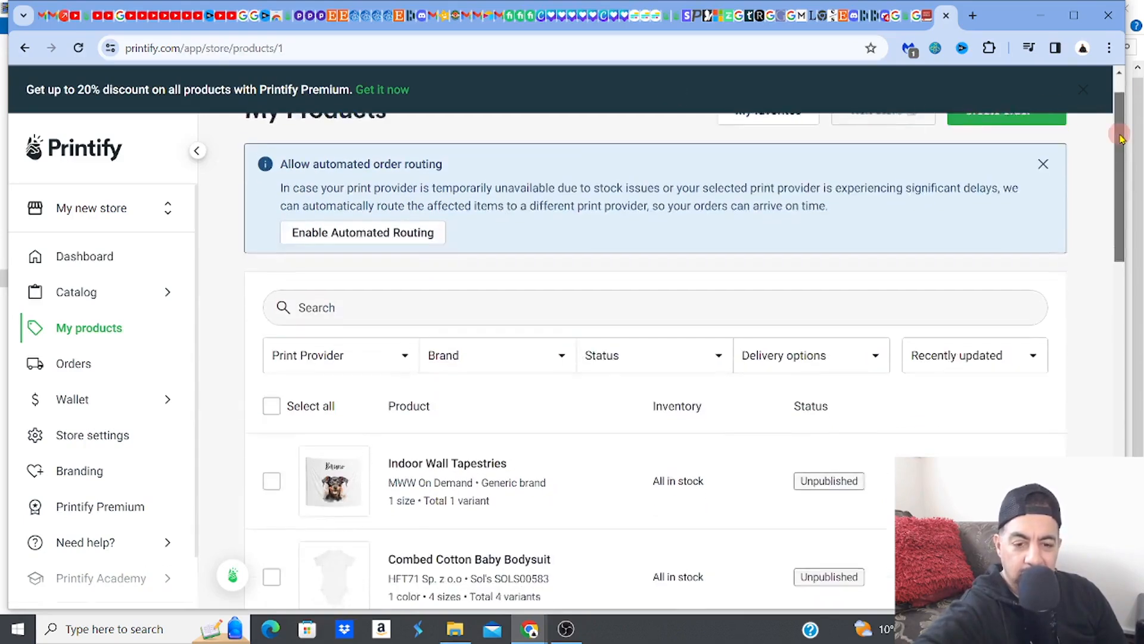
pyautogui.scroll(1, 1112, 65)
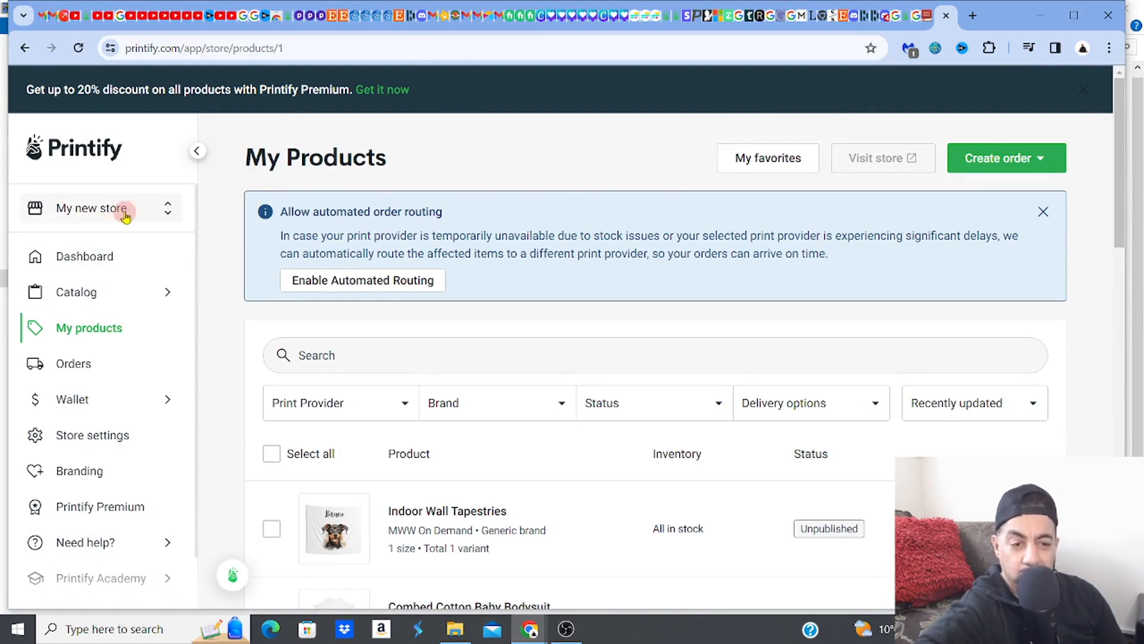
# Start adding a new store to the account and choose Etsy as its sales channel
pyautogui.click(58, 209)
pyautogui.click(133, 346)
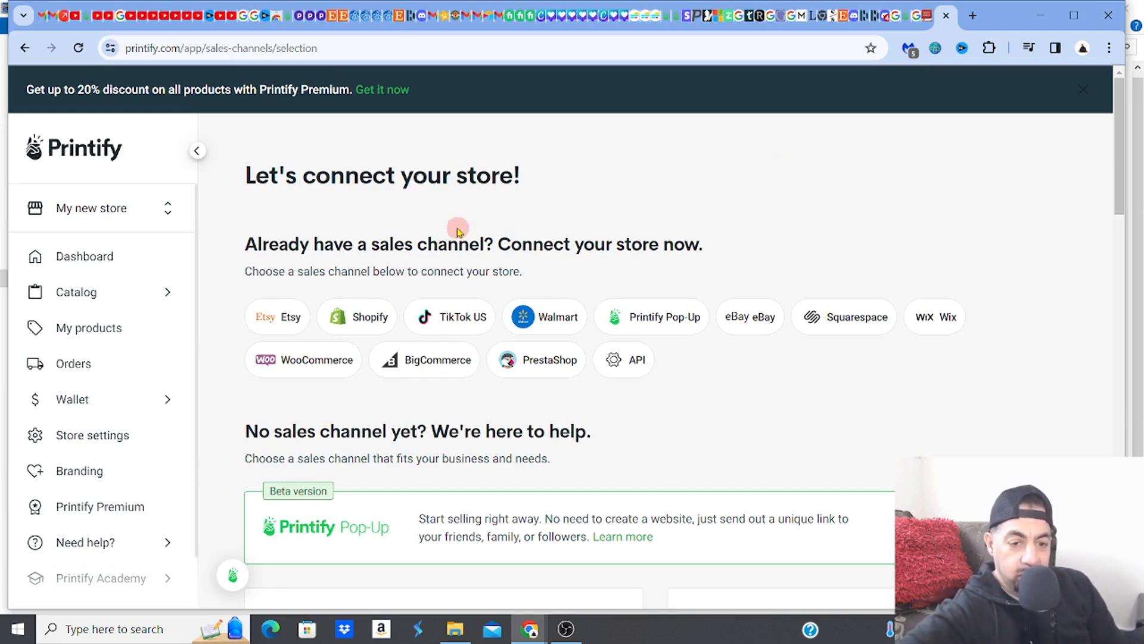
pyautogui.click(288, 318)
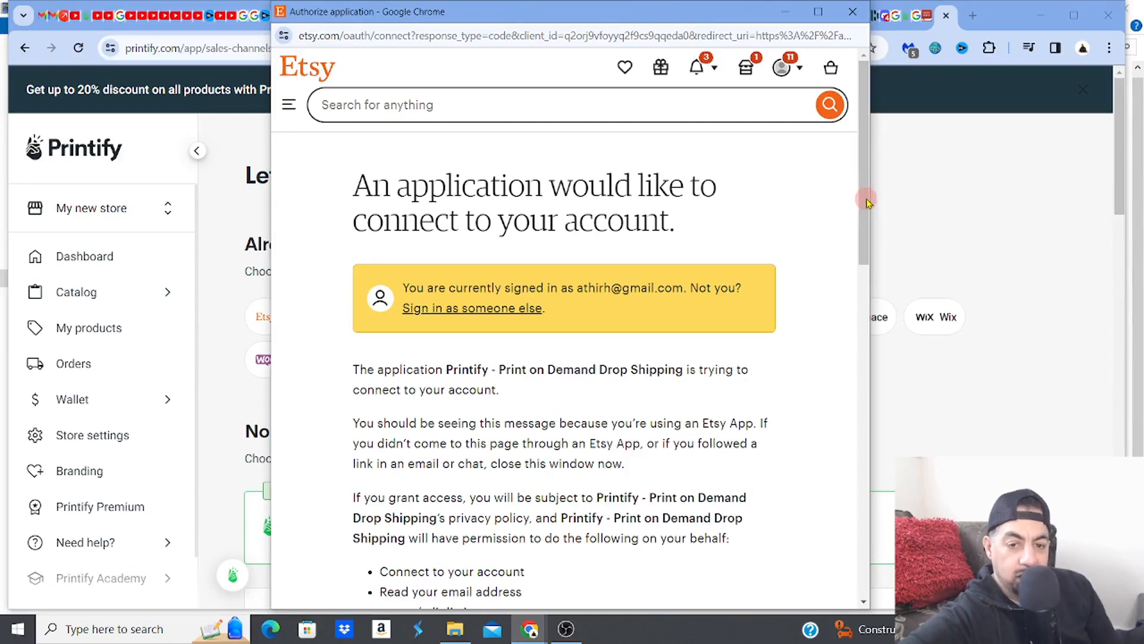
# Grant Printify access to the Etsy account and dismiss the connection message
pyautogui.moveTo(867, 203); pyautogui.dragTo(860, 351)
pyautogui.scroll(-1, 860, 381)
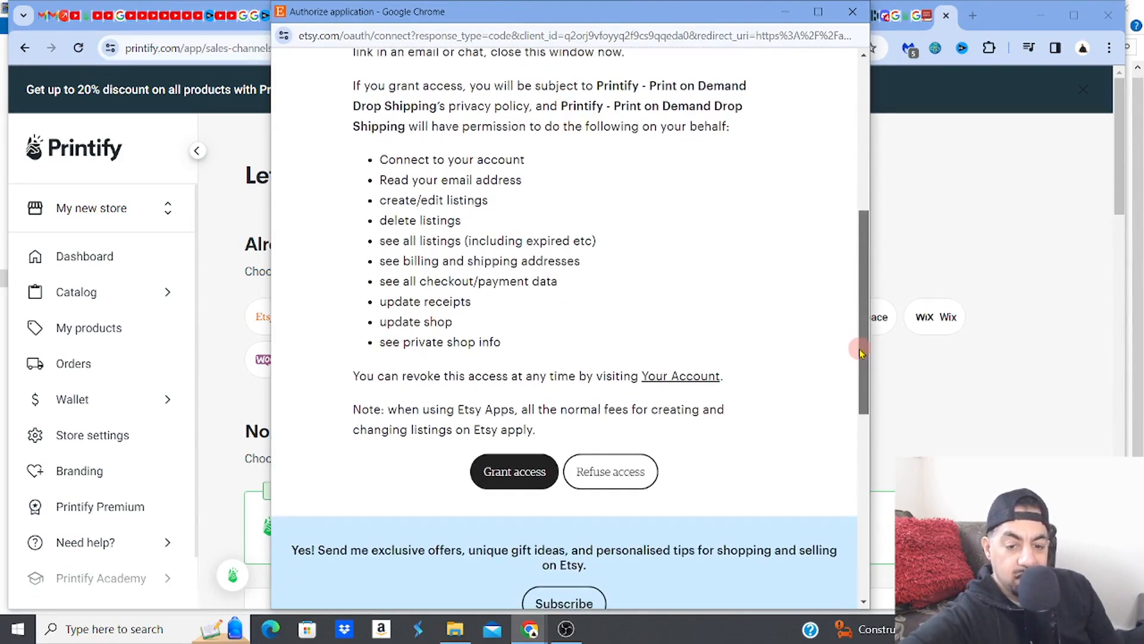
pyautogui.click(510, 474)
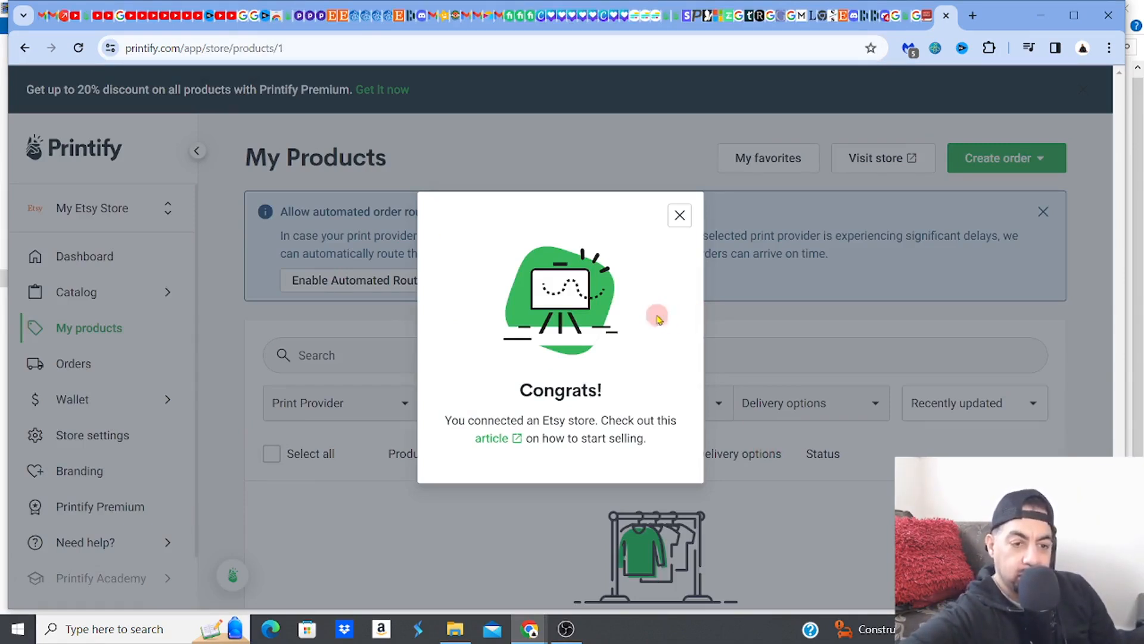
pyautogui.click(682, 217)
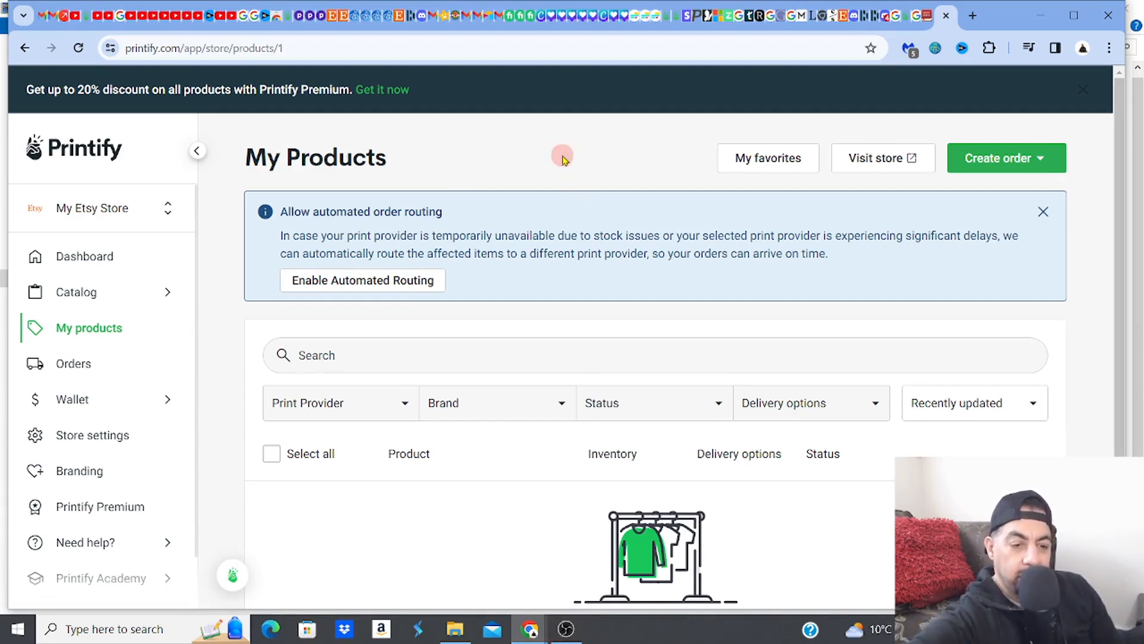
# Rename the connected Etsy store as "Lemon digital" in the store settings
pyautogui.click(75, 440)
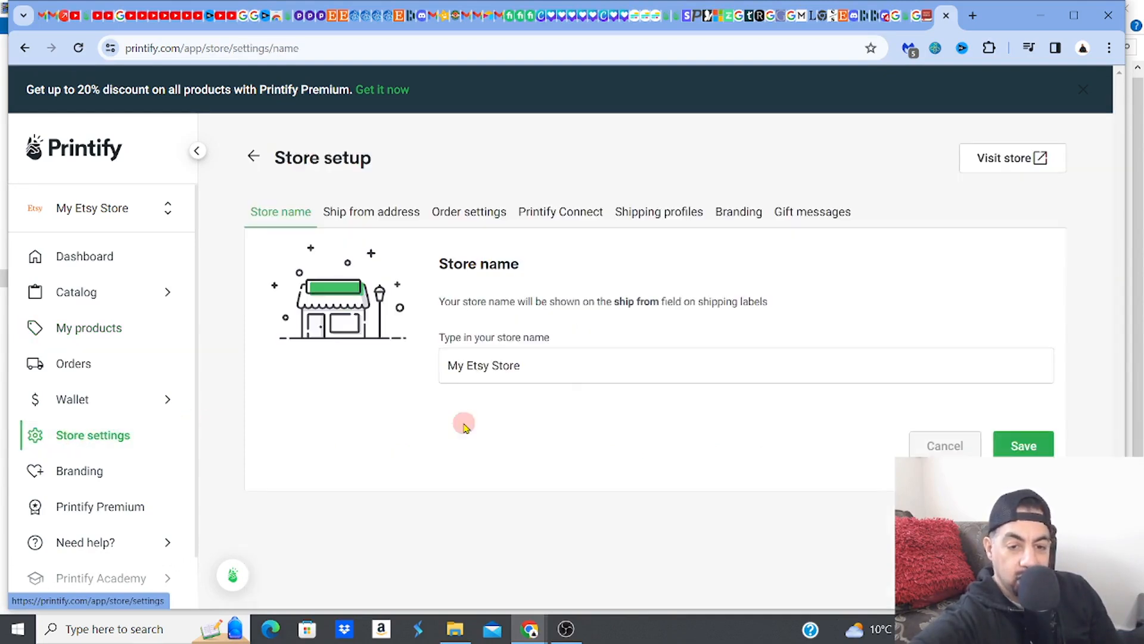
pyautogui.click(542, 368)
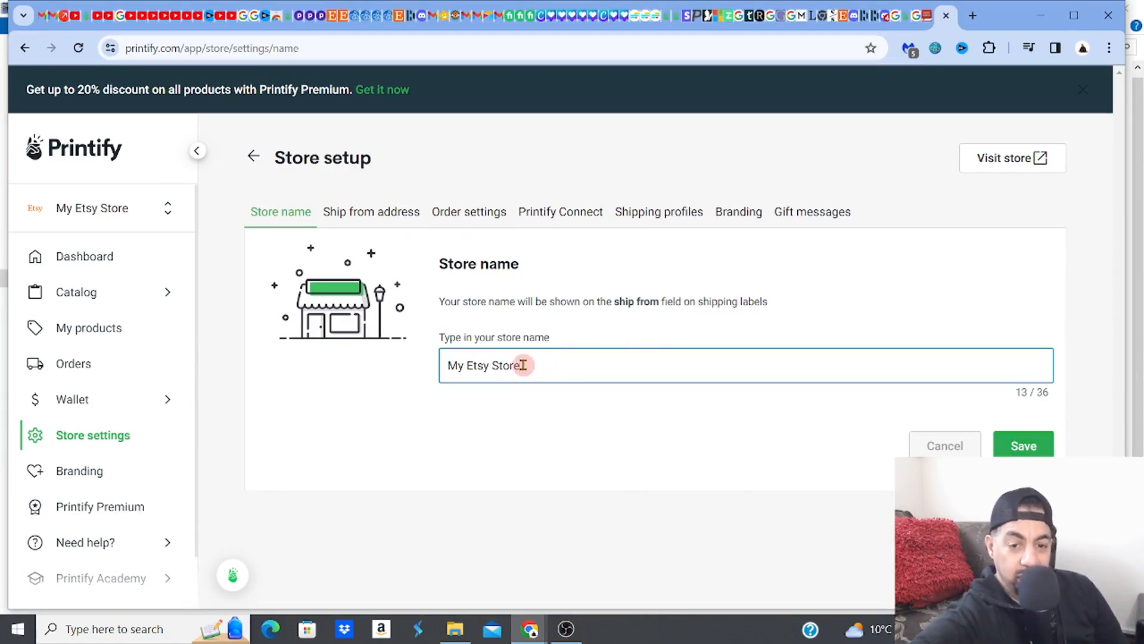
pyautogui.moveTo(523, 366); pyautogui.dragTo(440, 364)
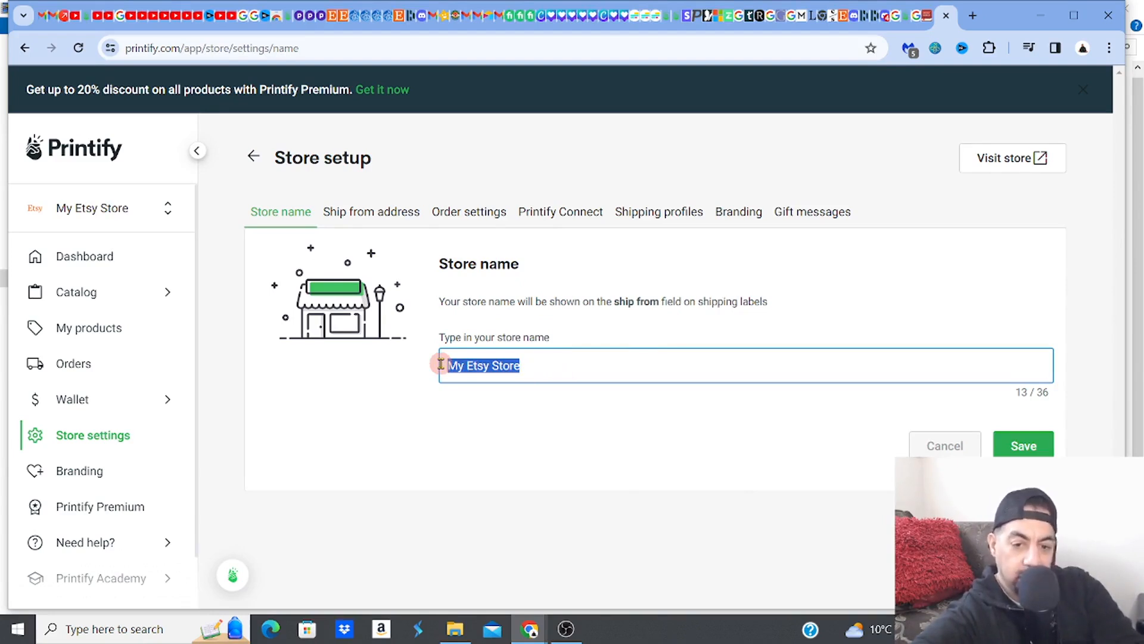
pyautogui.write('Lemon digital')
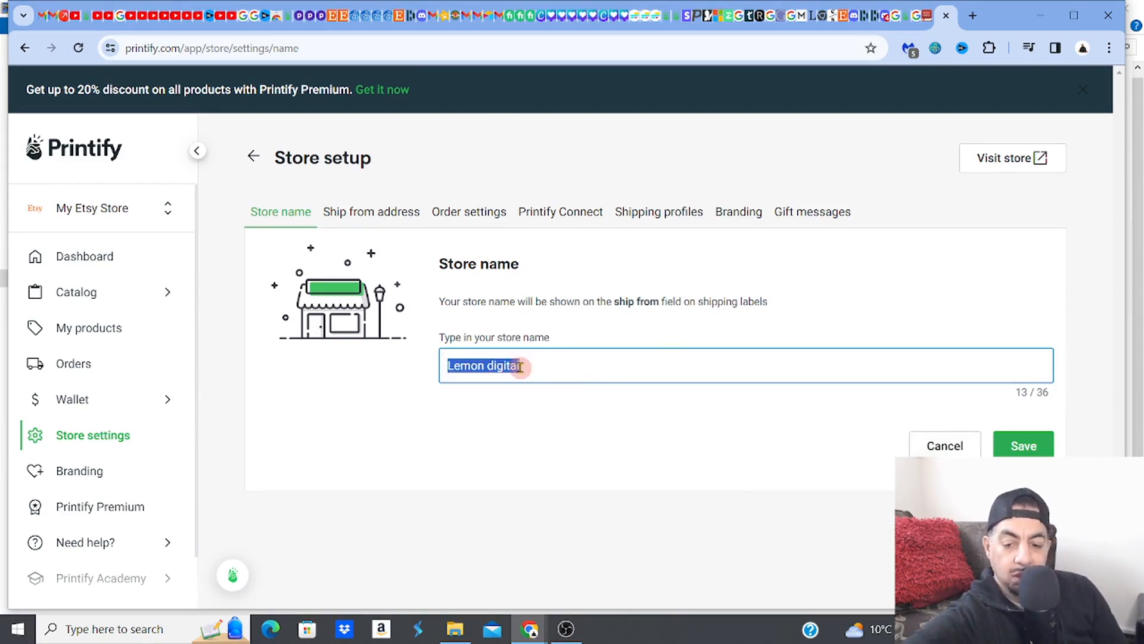
pyautogui.press('BackSpace')
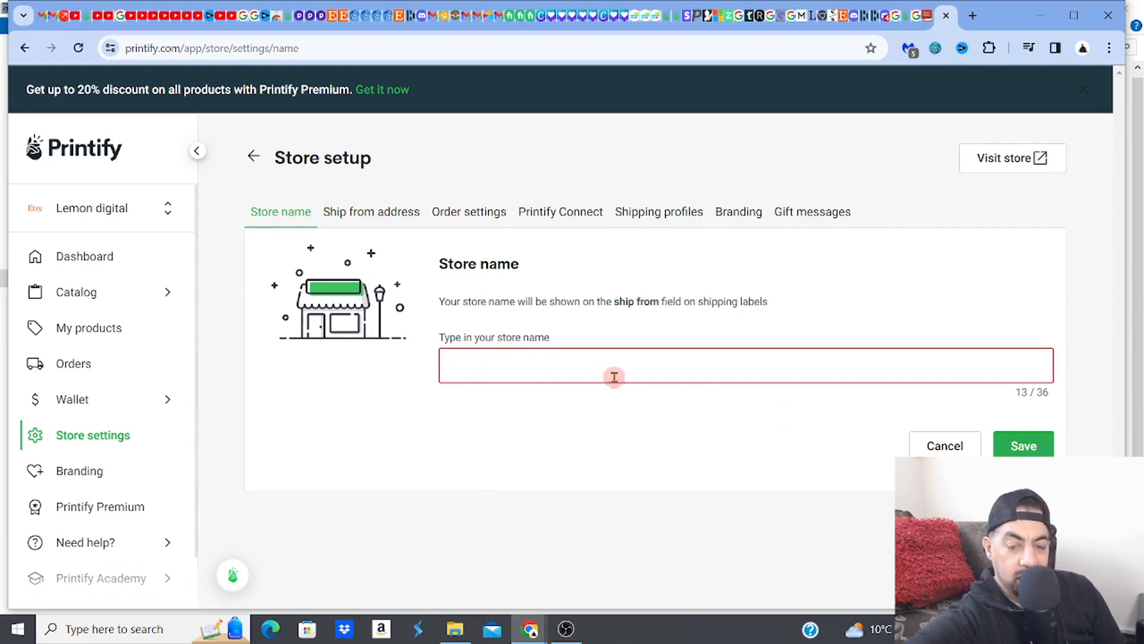
# Choose the Printify default as the ship-from address for shipments from the United States
pyautogui.click(384, 212)
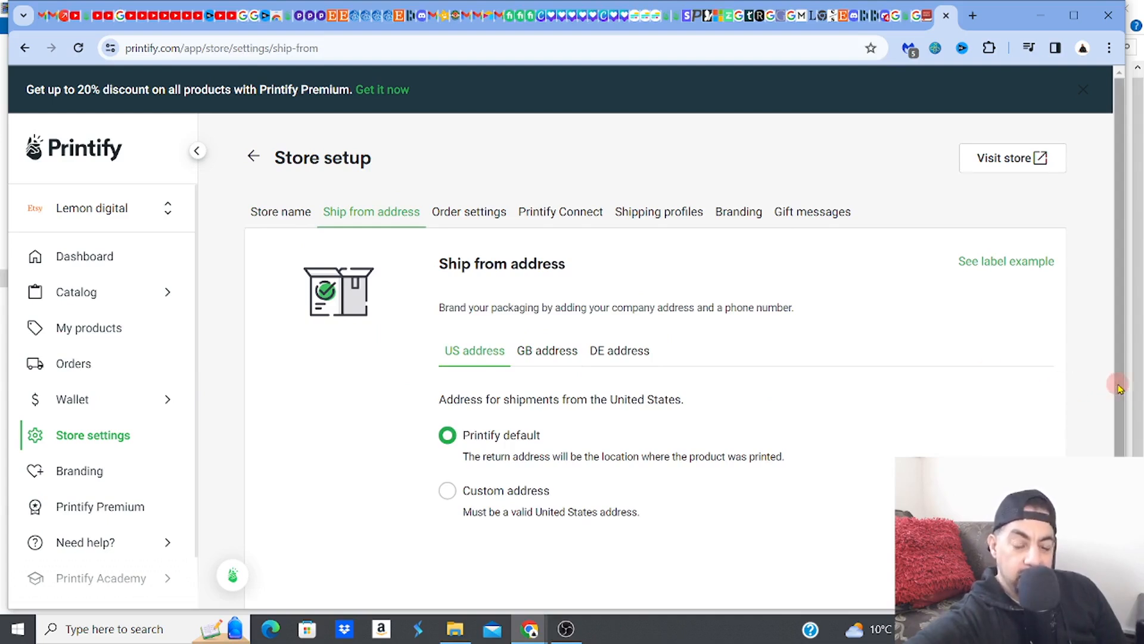
pyautogui.scroll(-1, 1121, 405)
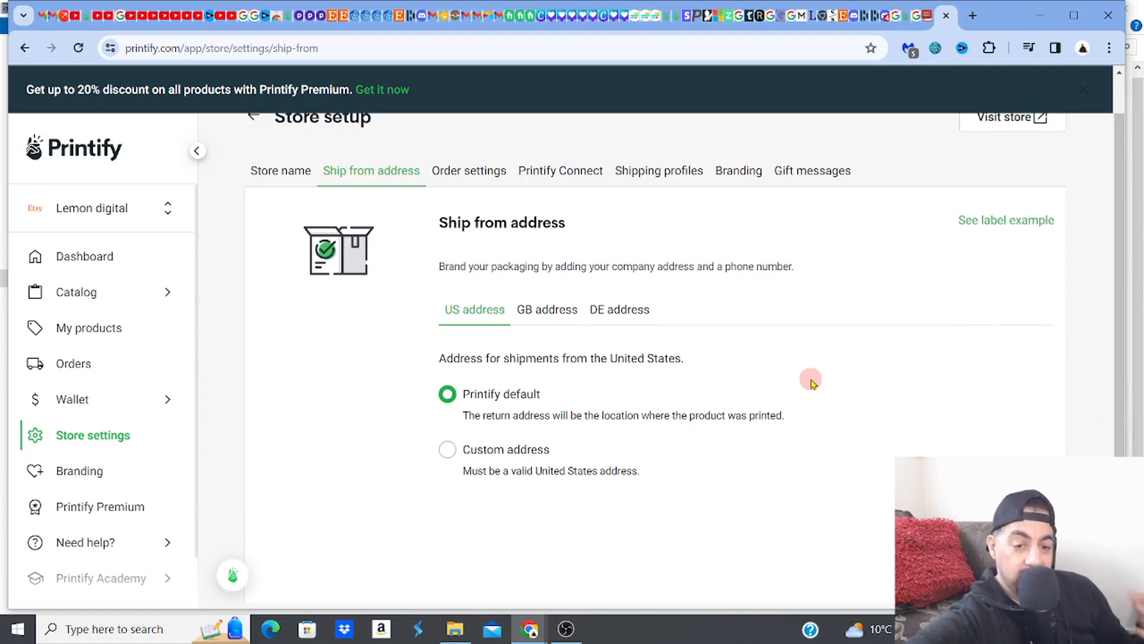
pyautogui.click(448, 395)
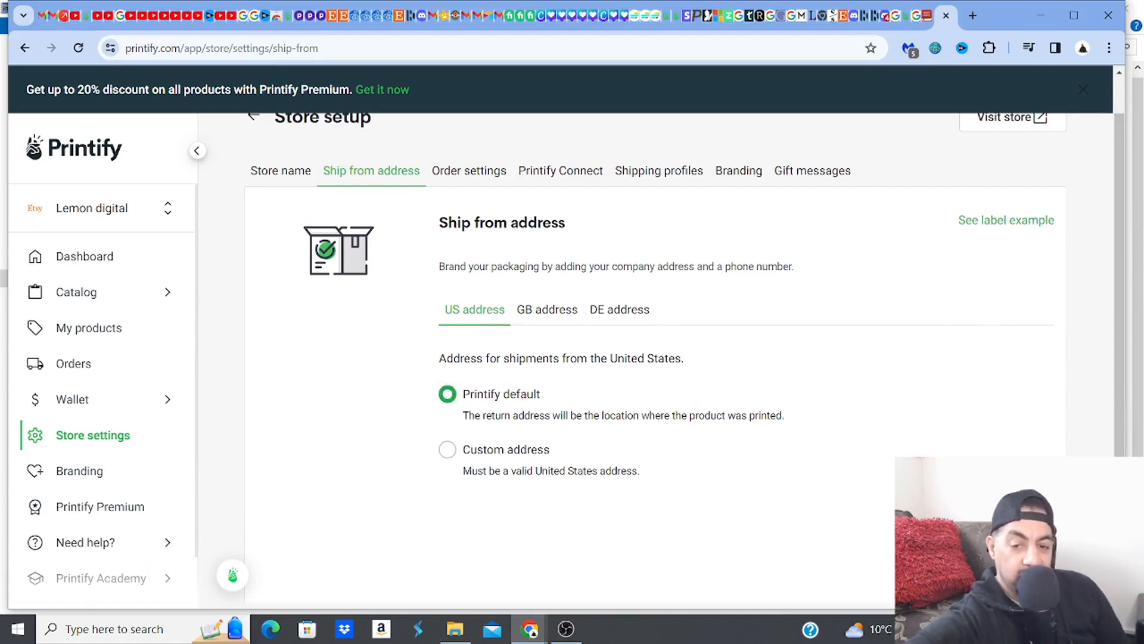
# Open the store's order settings and examine the order routing options and the examples of order routing
pyautogui.click(486, 174)
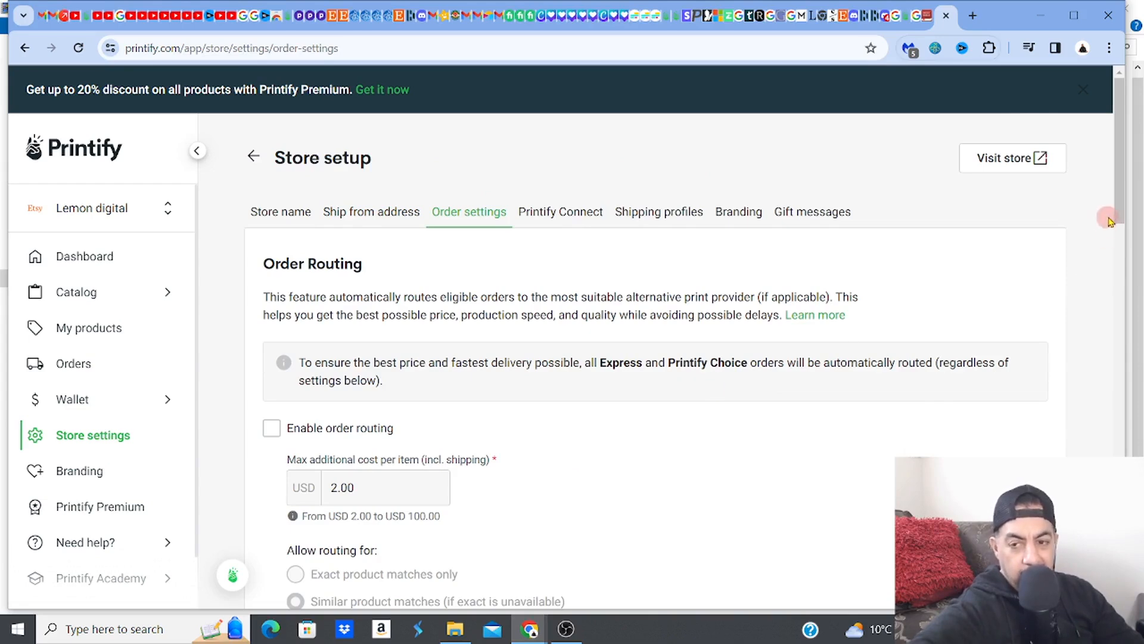
pyautogui.moveTo(1119, 212)
pyautogui.mouseDown()
pyautogui.moveTo(1123, 309)
pyautogui.moveTo(1123, 234)
pyautogui.moveTo(1113, 232)
pyautogui.mouseUp()
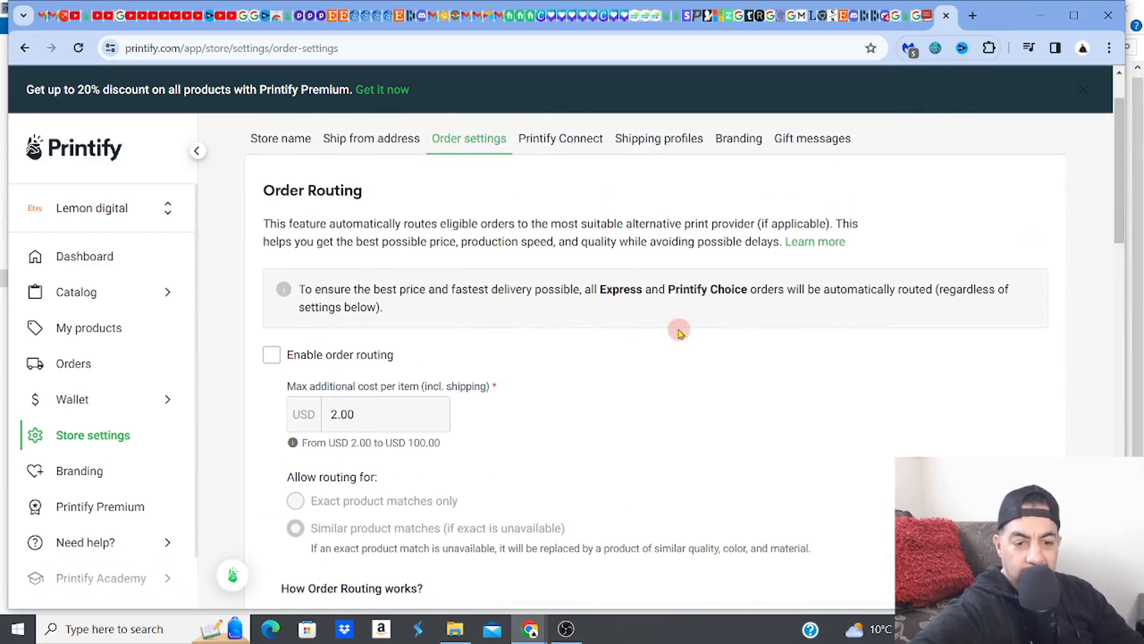
pyautogui.click(272, 356)
pyautogui.click(597, 375)
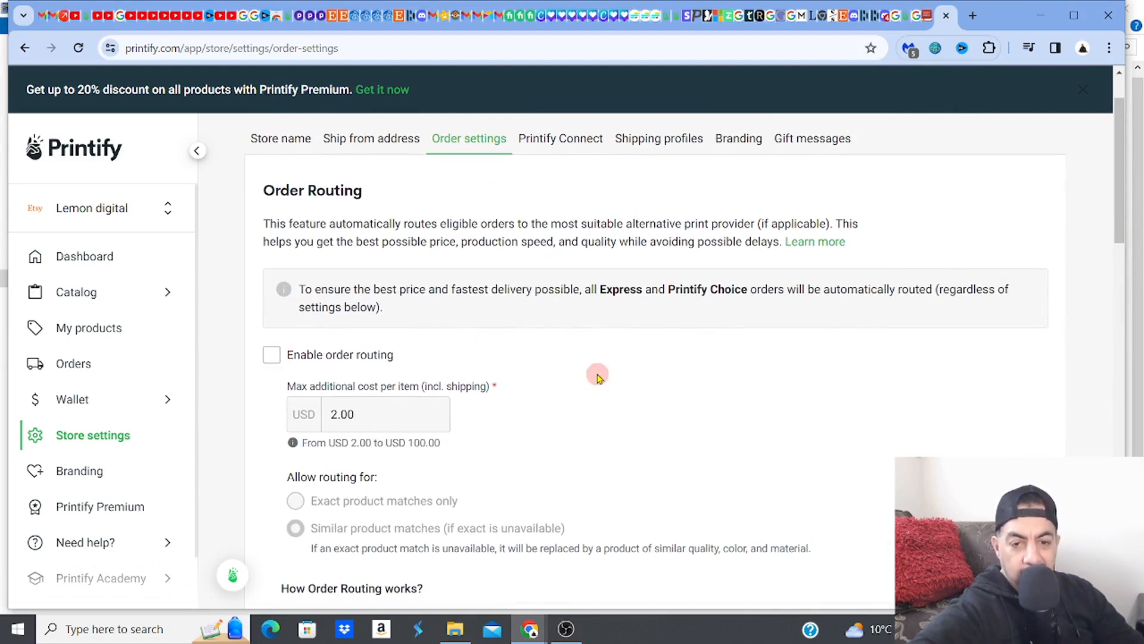
pyautogui.click(448, 230)
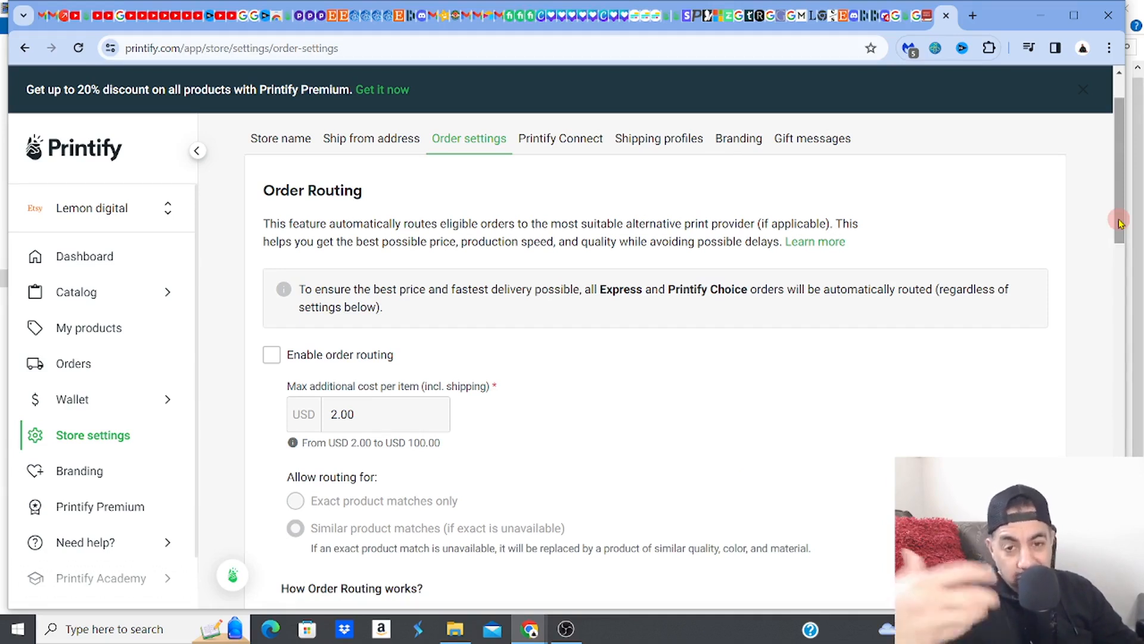
pyautogui.moveTo(1119, 222); pyautogui.dragTo(1123, 322)
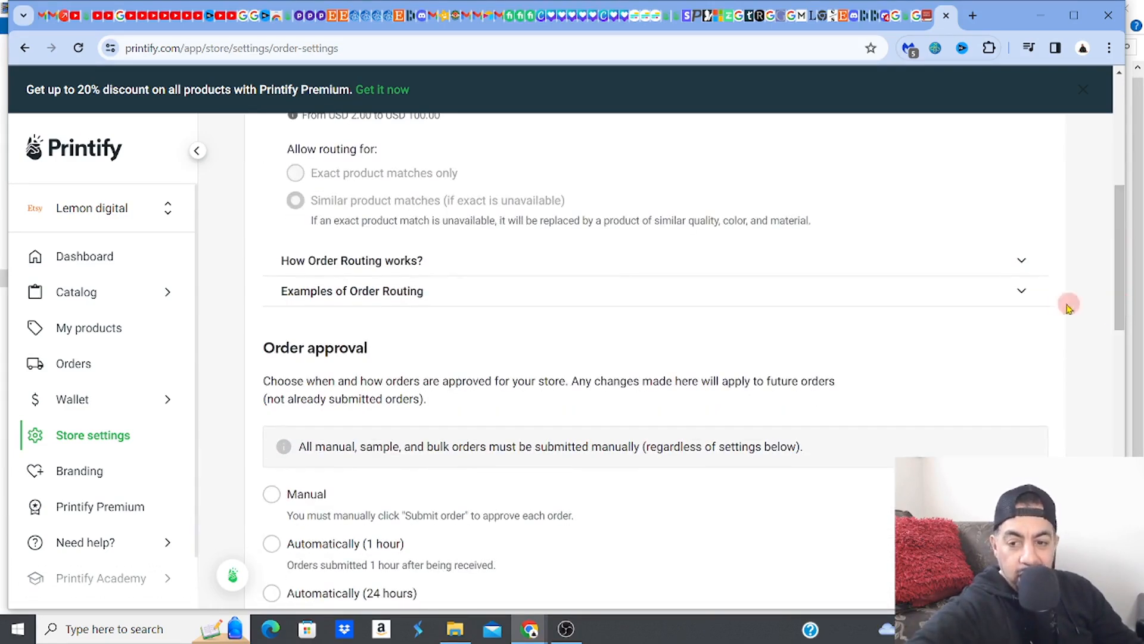
pyautogui.click(1020, 293)
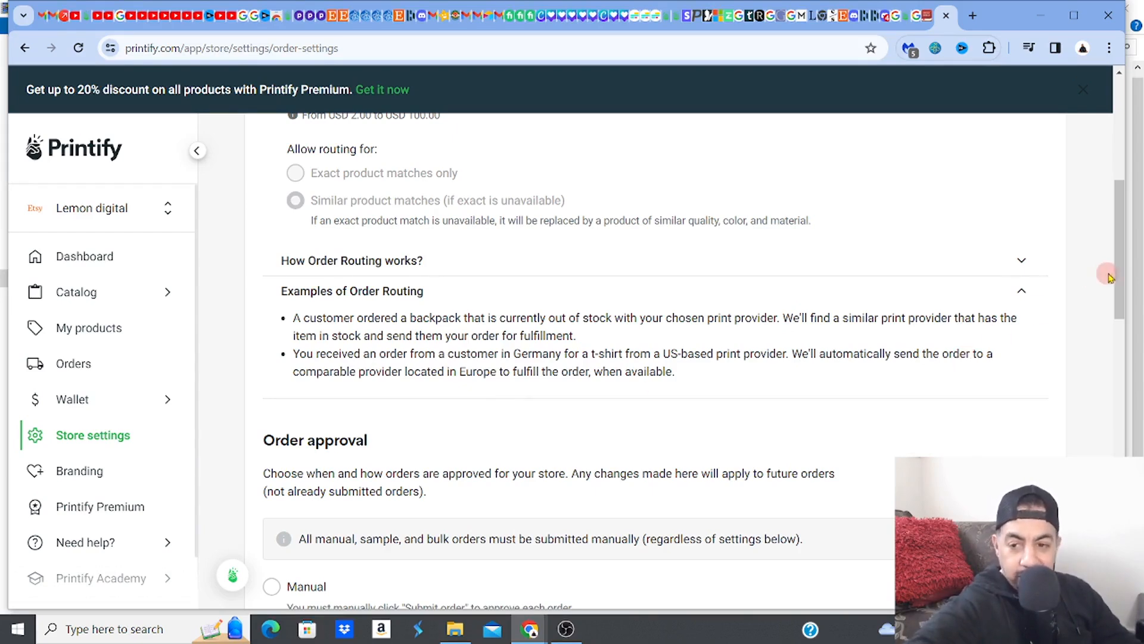
pyautogui.moveTo(1117, 278); pyautogui.dragTo(1106, 213)
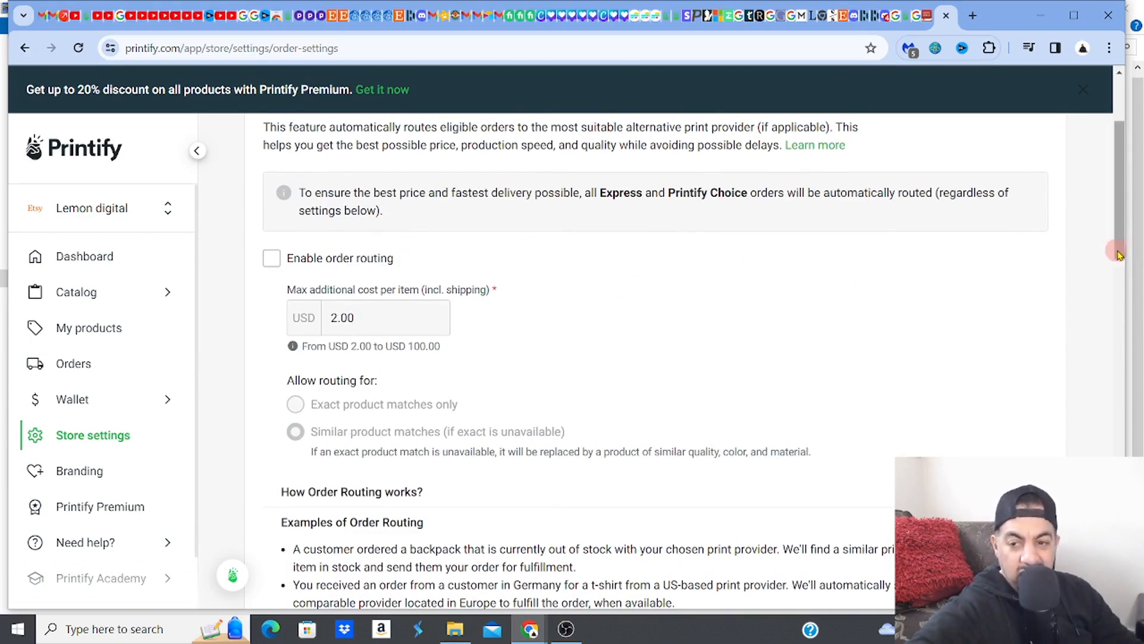
# Set the tracking notifications to "Receive as soon as it is available" in the order settings
pyautogui.moveTo(1118, 256); pyautogui.dragTo(1129, 338)
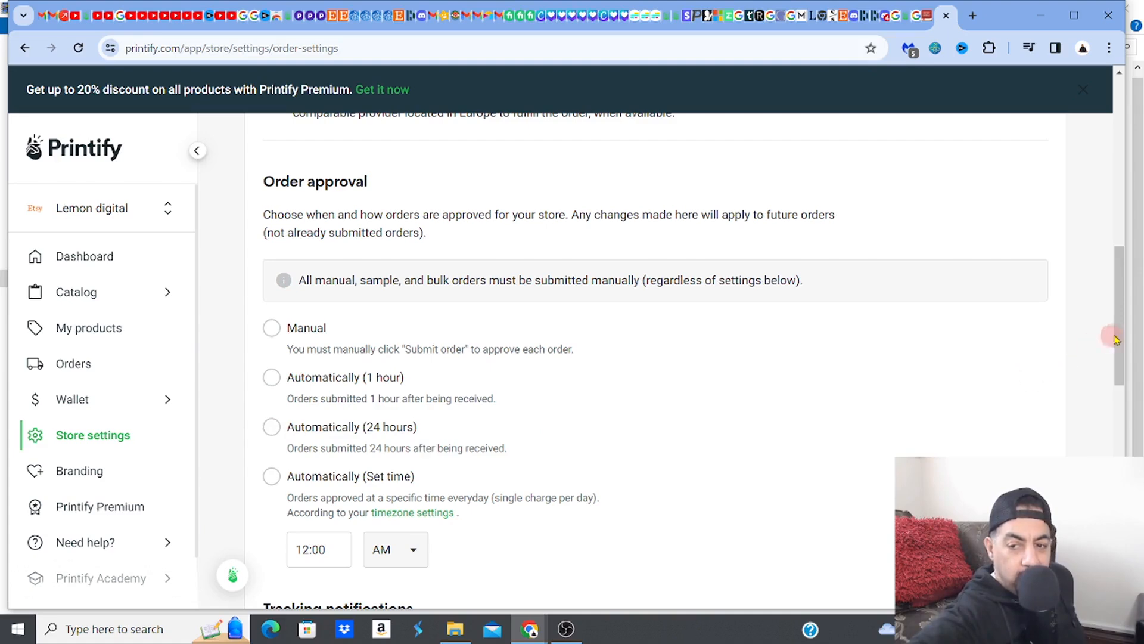
pyautogui.moveTo(1118, 322); pyautogui.dragTo(1130, 421)
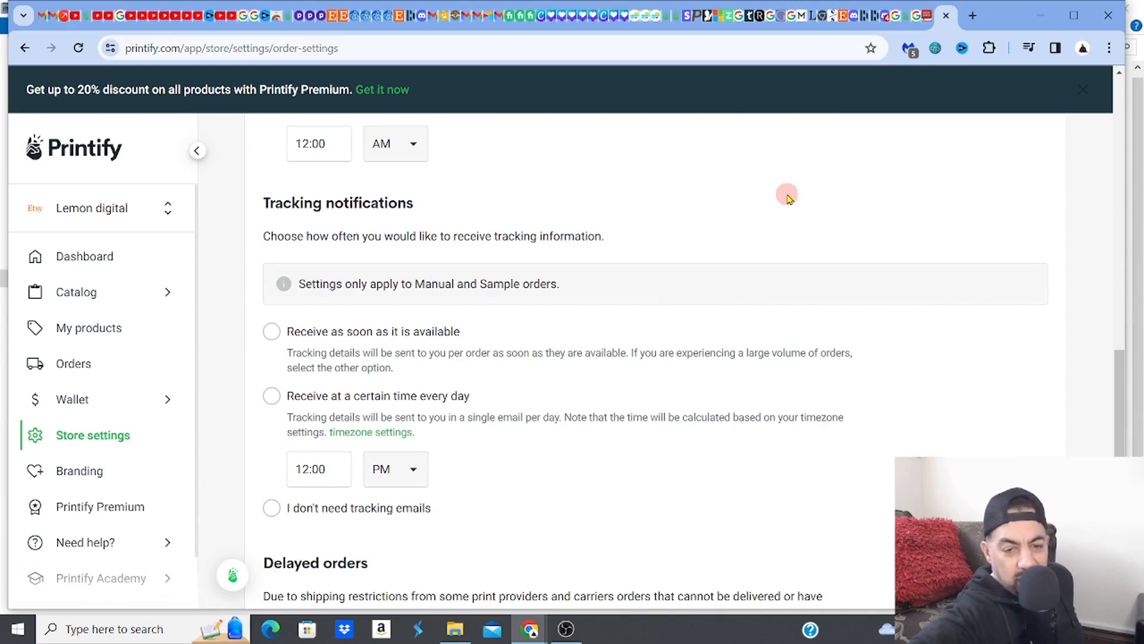
pyautogui.moveTo(1123, 367); pyautogui.dragTo(1123, 362)
pyautogui.click(276, 346)
pyautogui.click(271, 350)
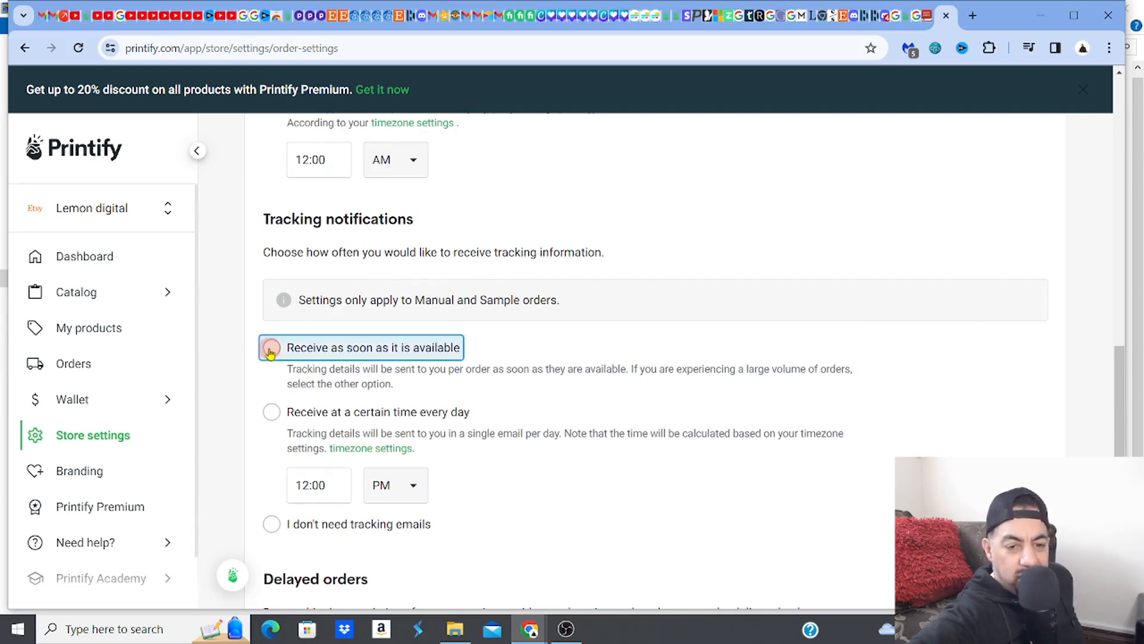
# Set delayed orders to "Automatically send to production" in the order settings
pyautogui.moveTo(1120, 405); pyautogui.dragTo(1120, 495)
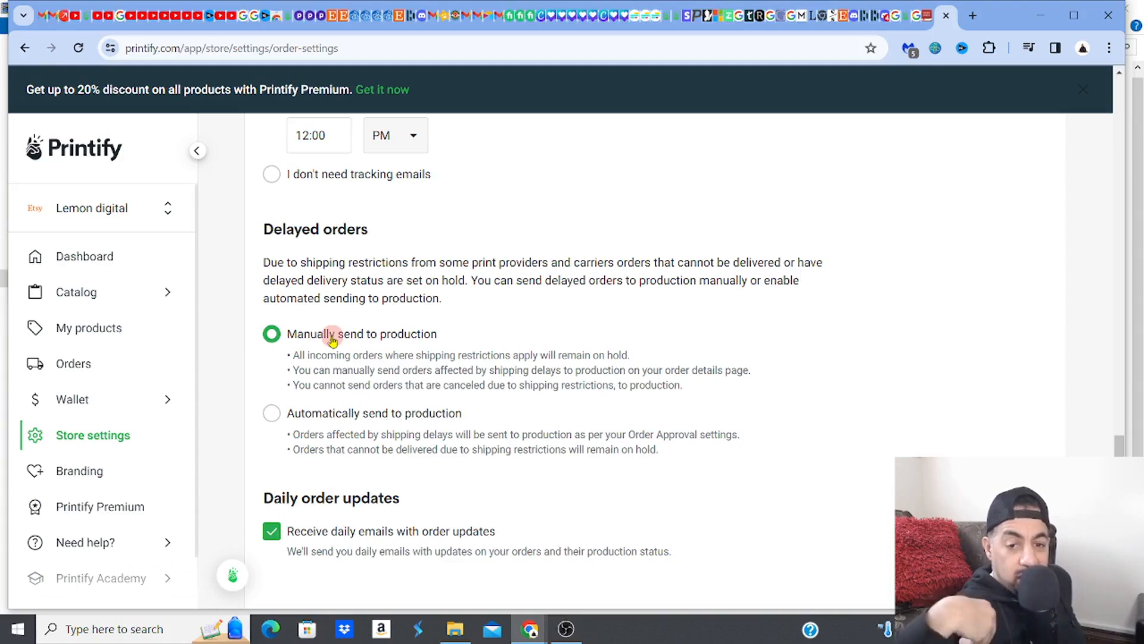
pyautogui.click(272, 416)
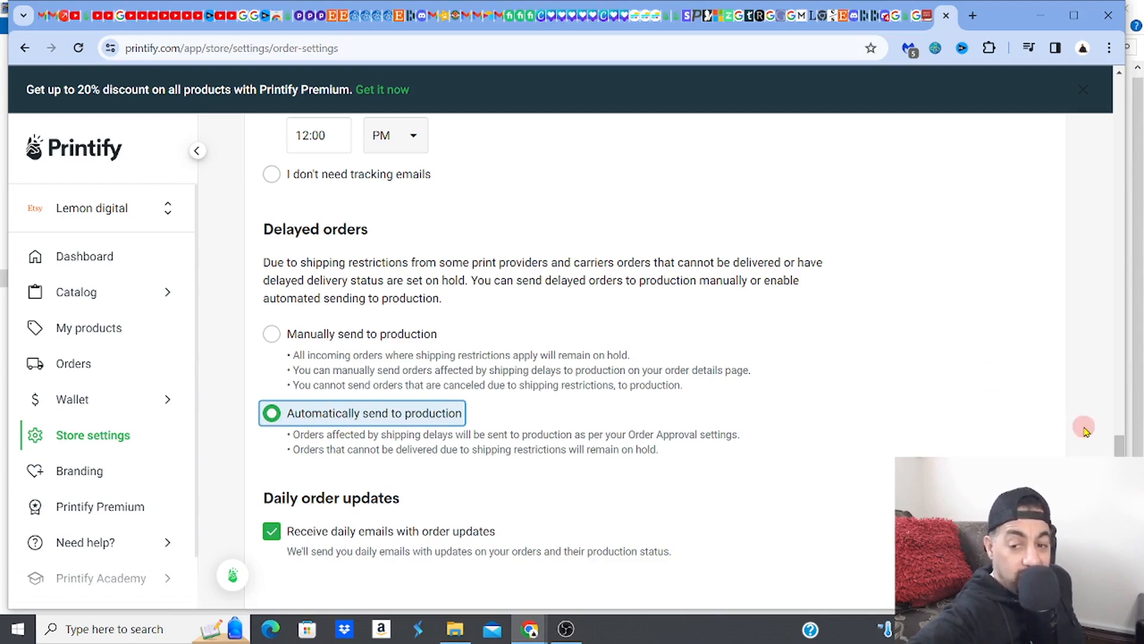
pyautogui.scroll(-2, 1117, 451)
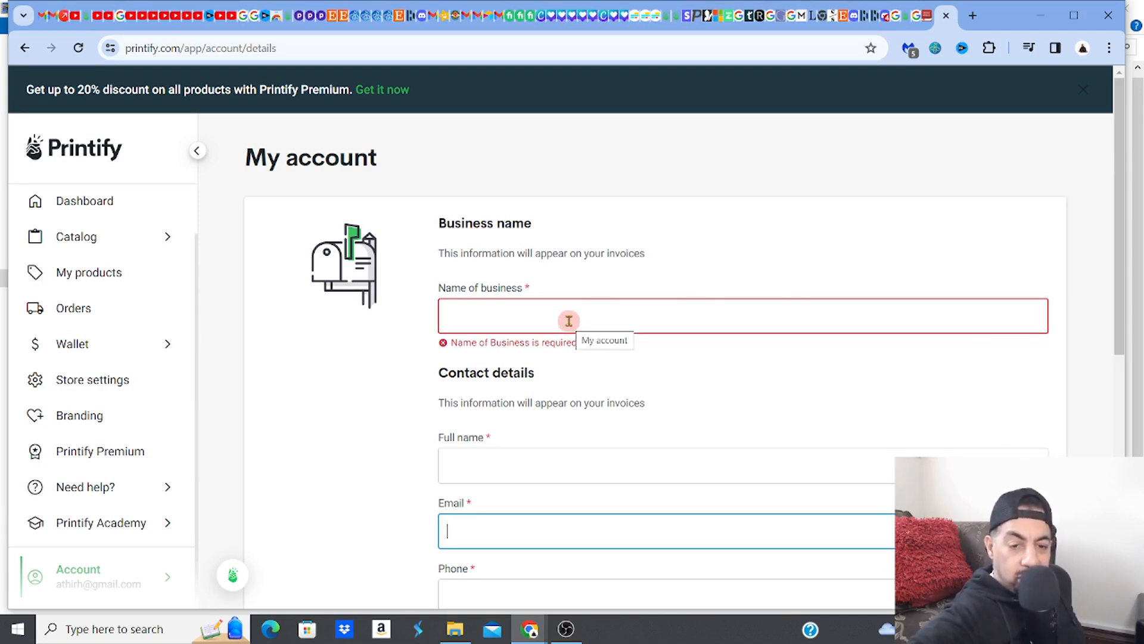
# Look over the account details form, then open My files and browse the uploaded designs
pyautogui.moveTo(1118, 171); pyautogui.dragTo(1129, 392)
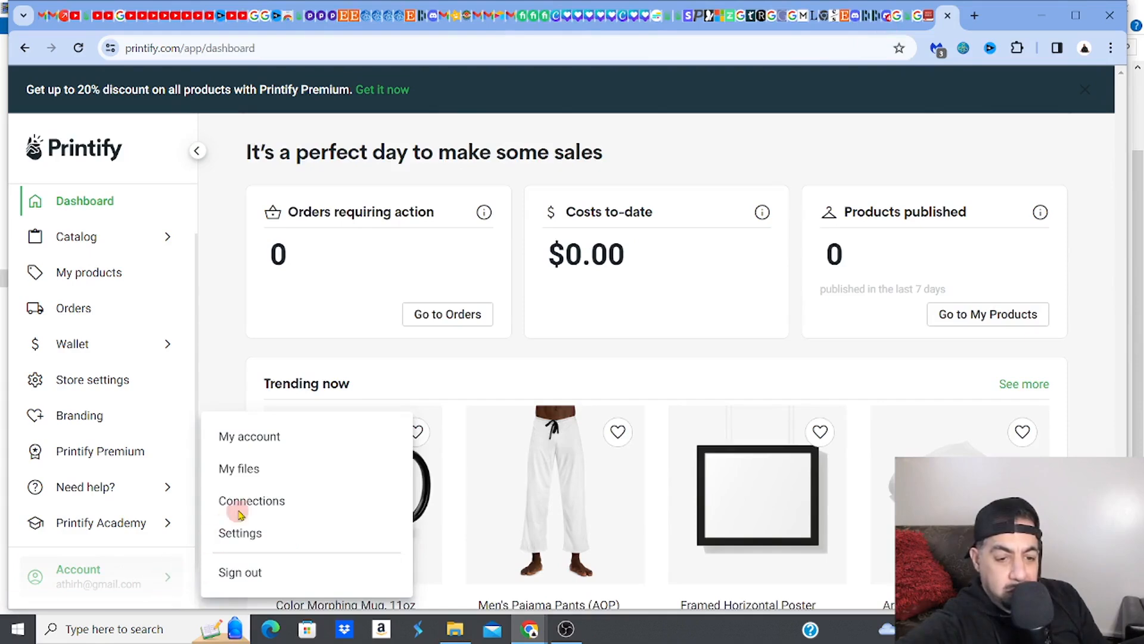
pyautogui.click(275, 475)
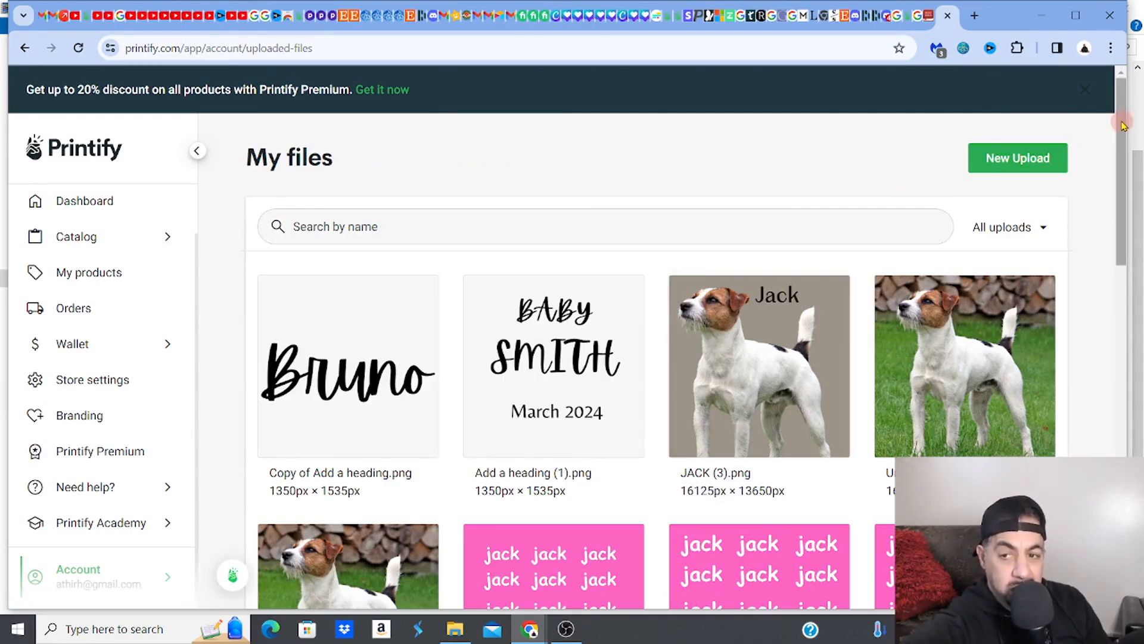
pyautogui.moveTo(1122, 143); pyautogui.dragTo(1136, 313)
pyautogui.scroll(-2, 1131, 194)
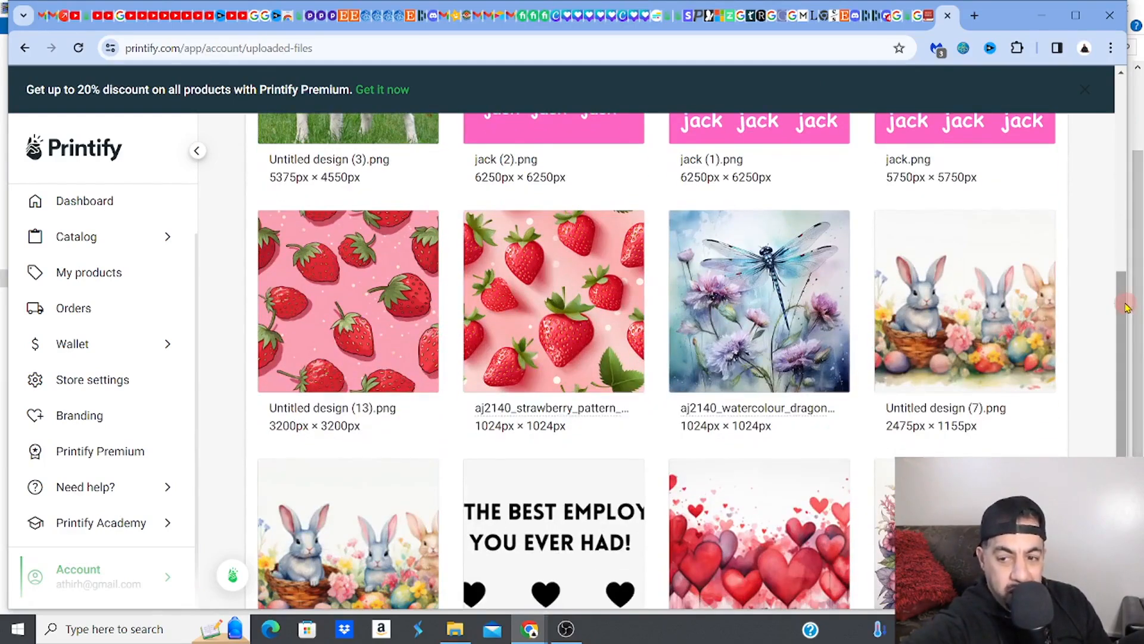
# Look through the remaining uploaded designs in My files and return to the start of the list
pyautogui.scroll(-2, 1128, 383)
pyautogui.scroll(-4, 1128, 384)
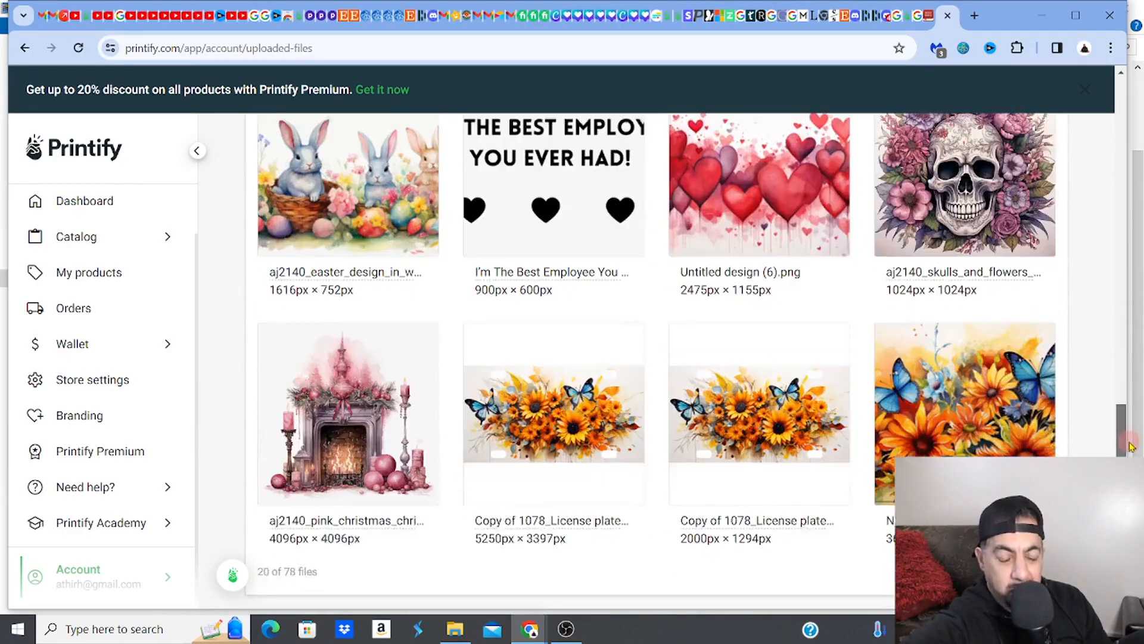
pyautogui.moveTo(1131, 444); pyautogui.dragTo(1115, 101)
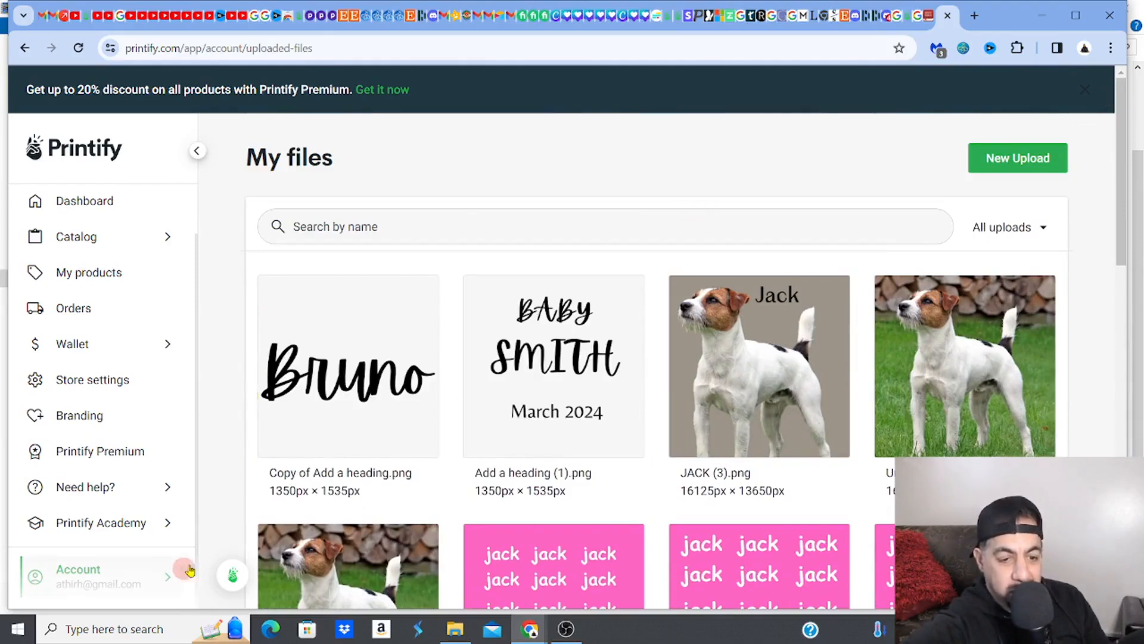
# Open the wallet's payments page and examine the Printify Balance and payment card options
pyautogui.click(135, 350)
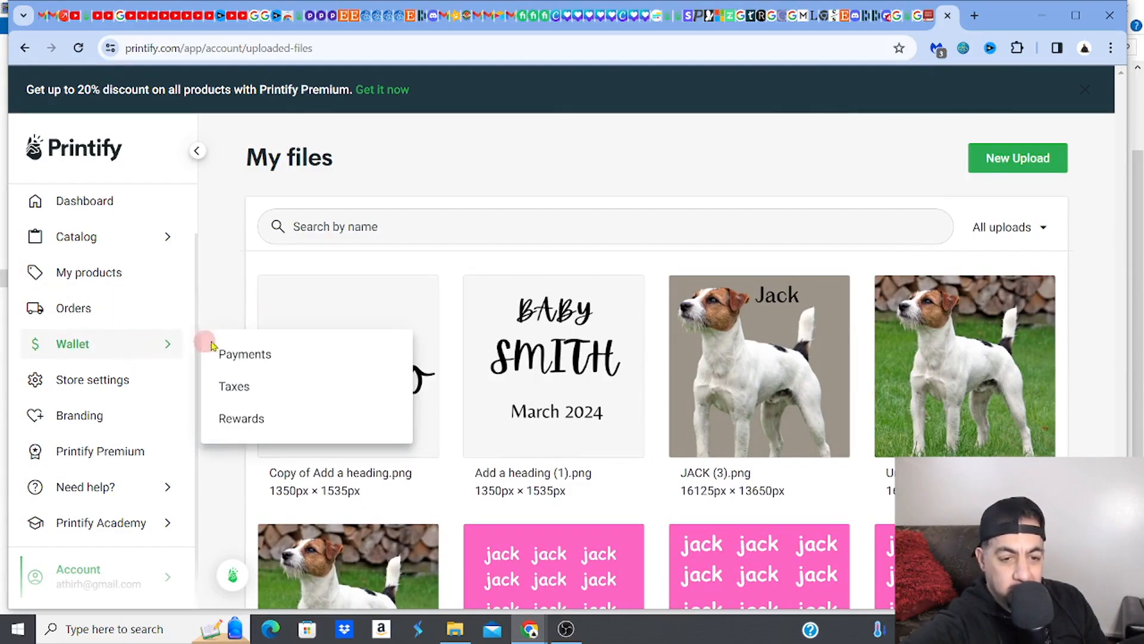
pyautogui.click(239, 354)
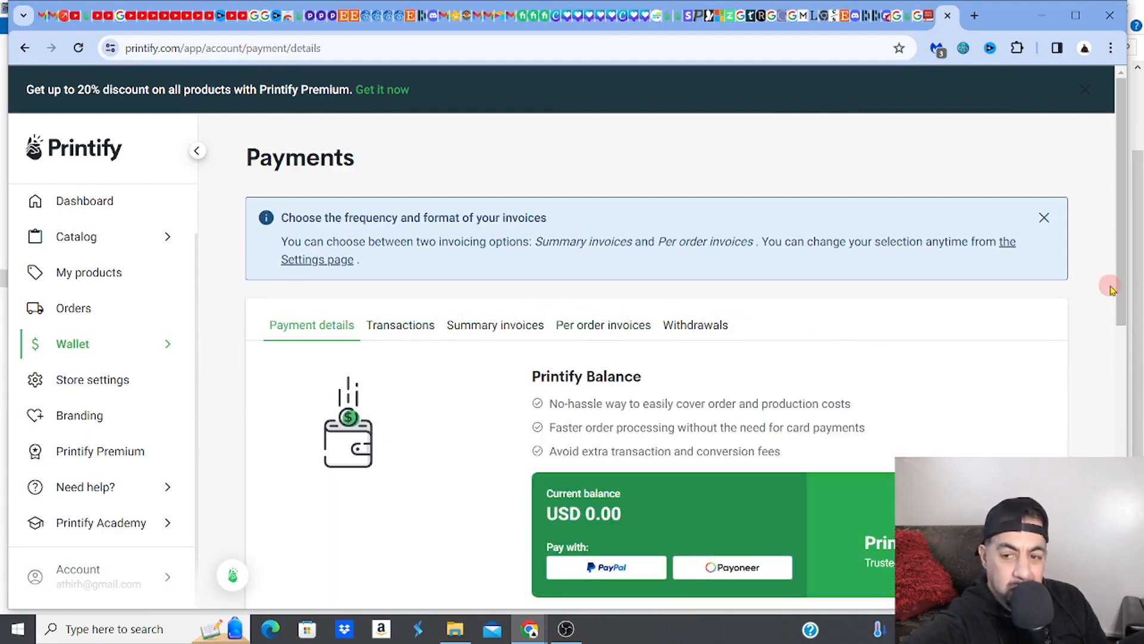
pyautogui.moveTo(1125, 261); pyautogui.dragTo(1125, 341)
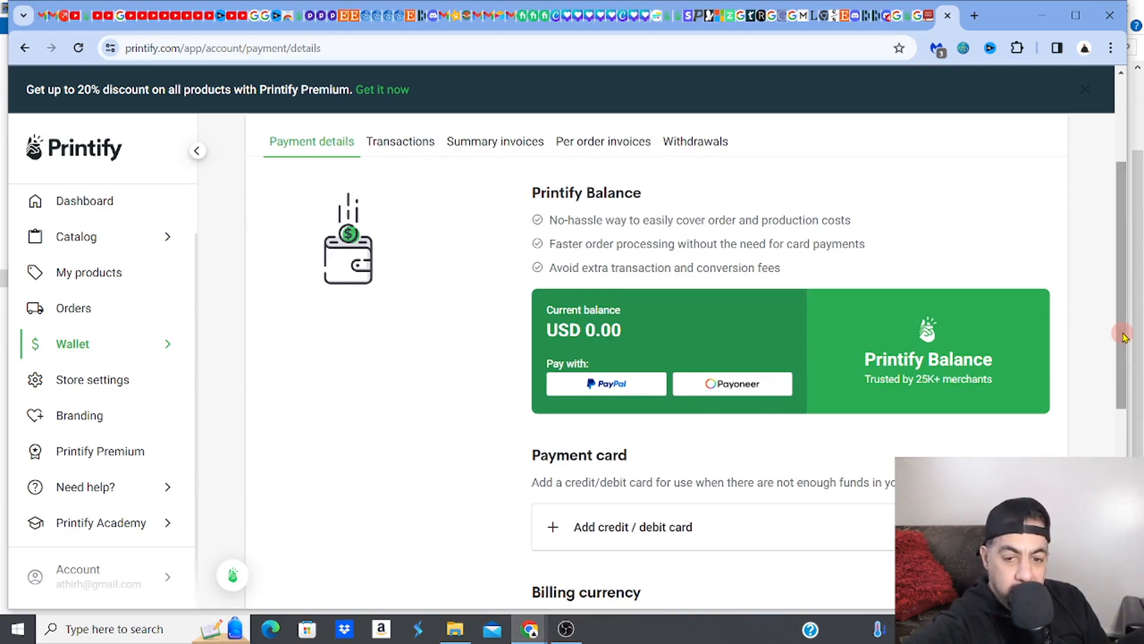
pyautogui.moveTo(1124, 341); pyautogui.dragTo(1132, 402)
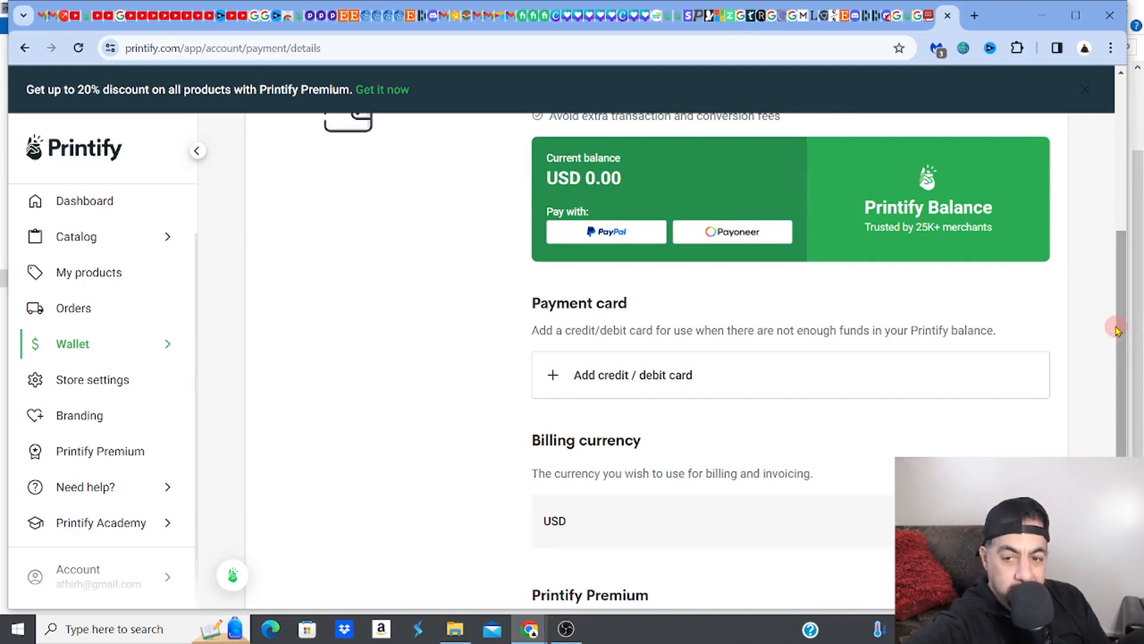
pyautogui.moveTo(1124, 391); pyautogui.dragTo(1116, 314)
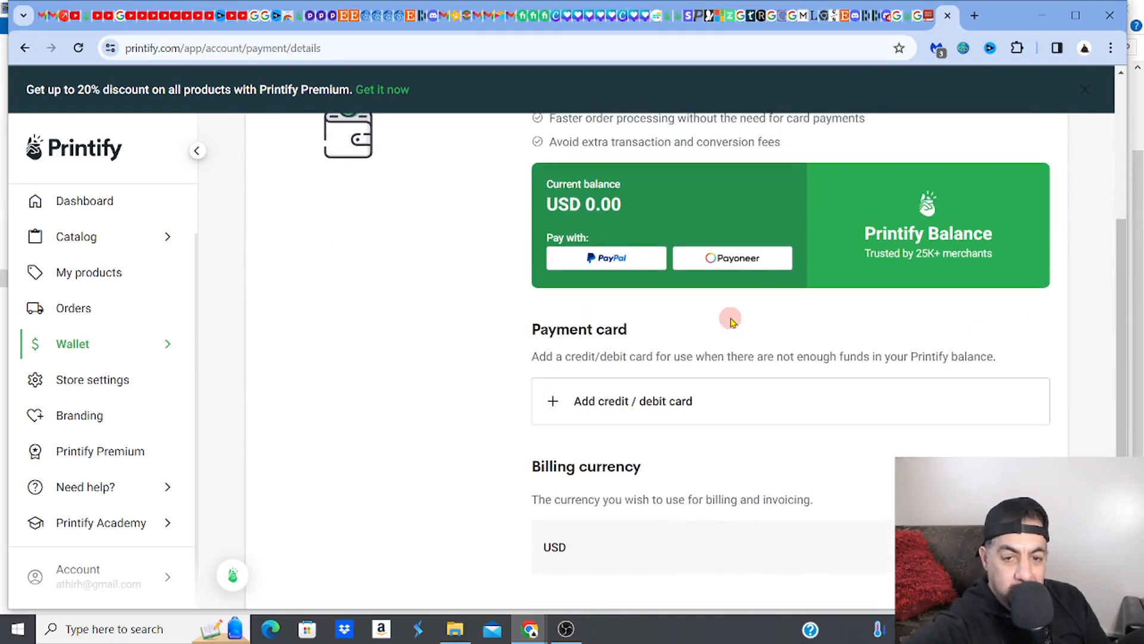
pyautogui.moveTo(1123, 333); pyautogui.dragTo(1123, 283)
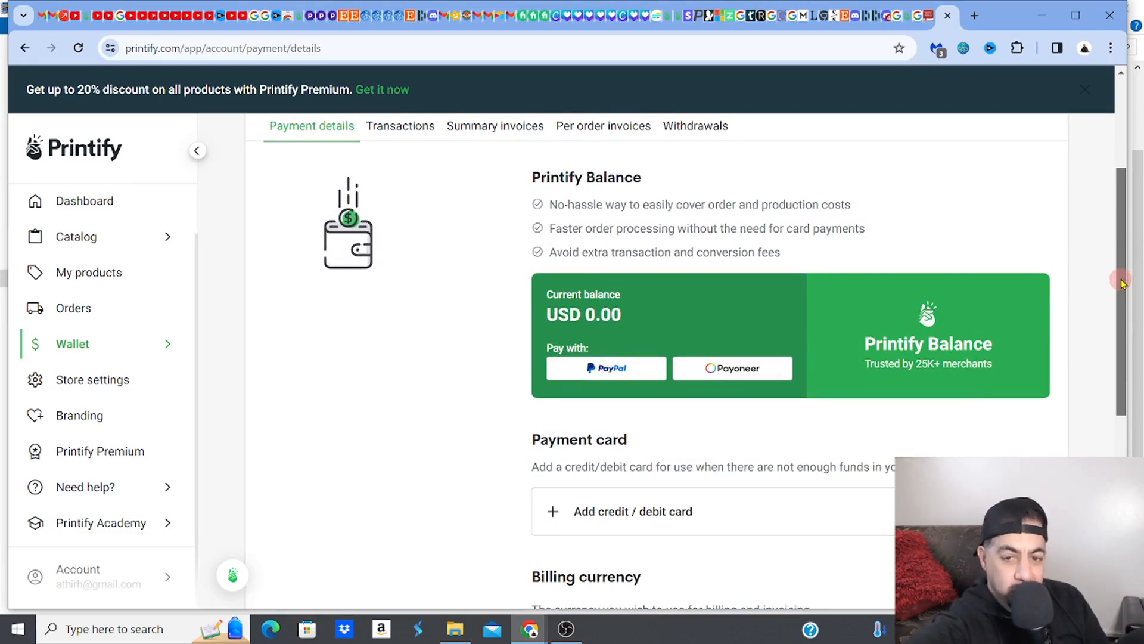
# Look over the available billing currencies, try GBP, and dismiss the currency change without applying it
pyautogui.moveTo(1122, 284); pyautogui.dragTo(1123, 406)
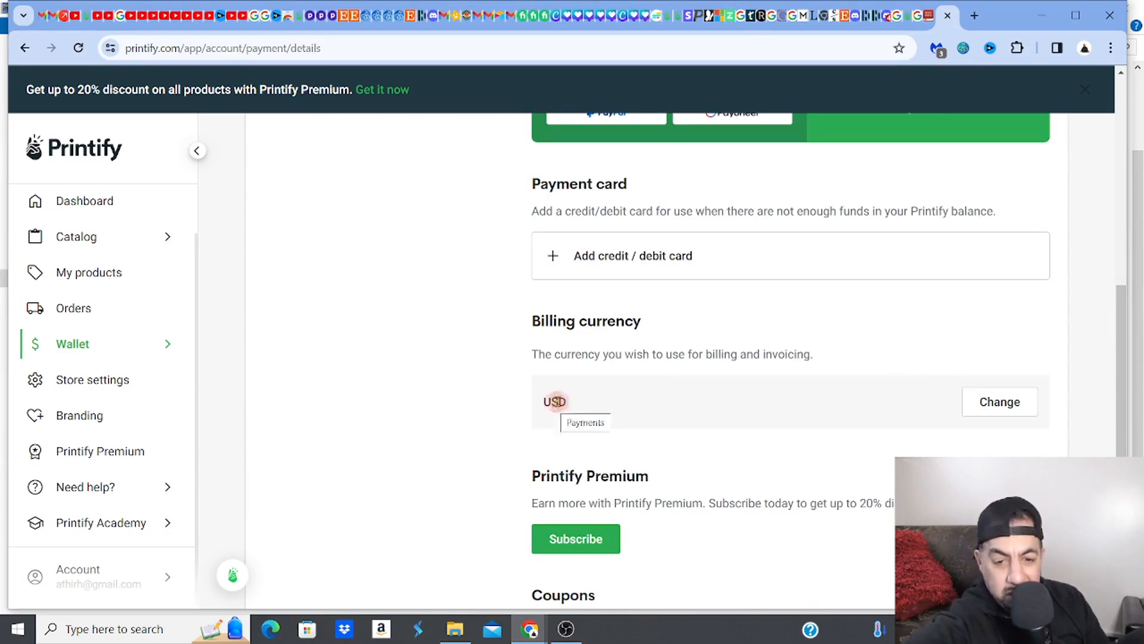
pyautogui.click(990, 411)
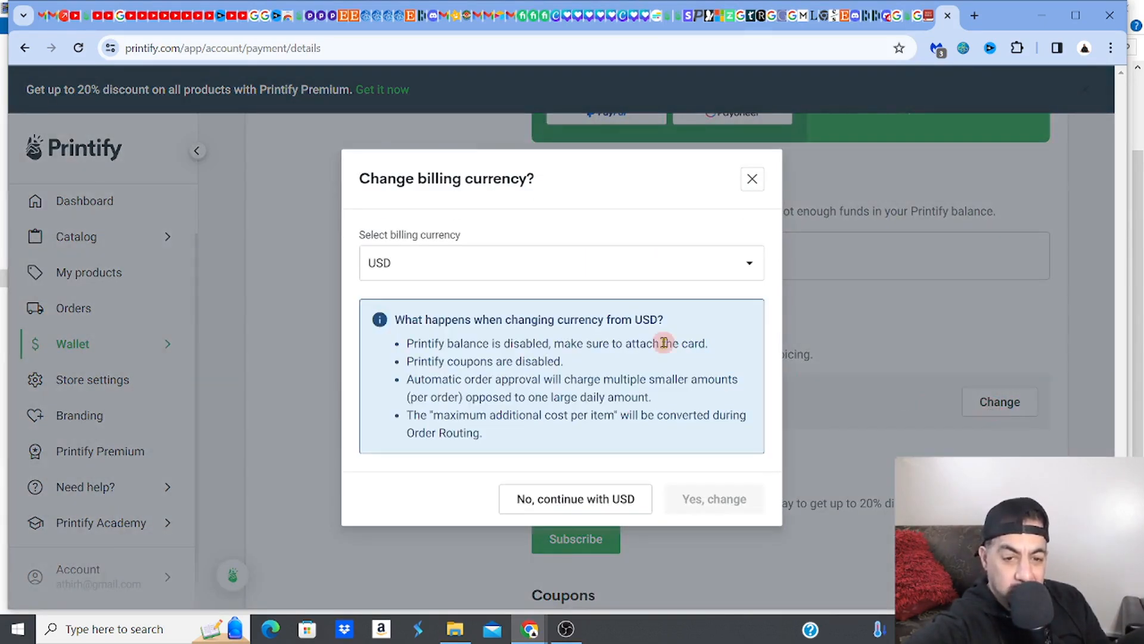
pyautogui.click(725, 266)
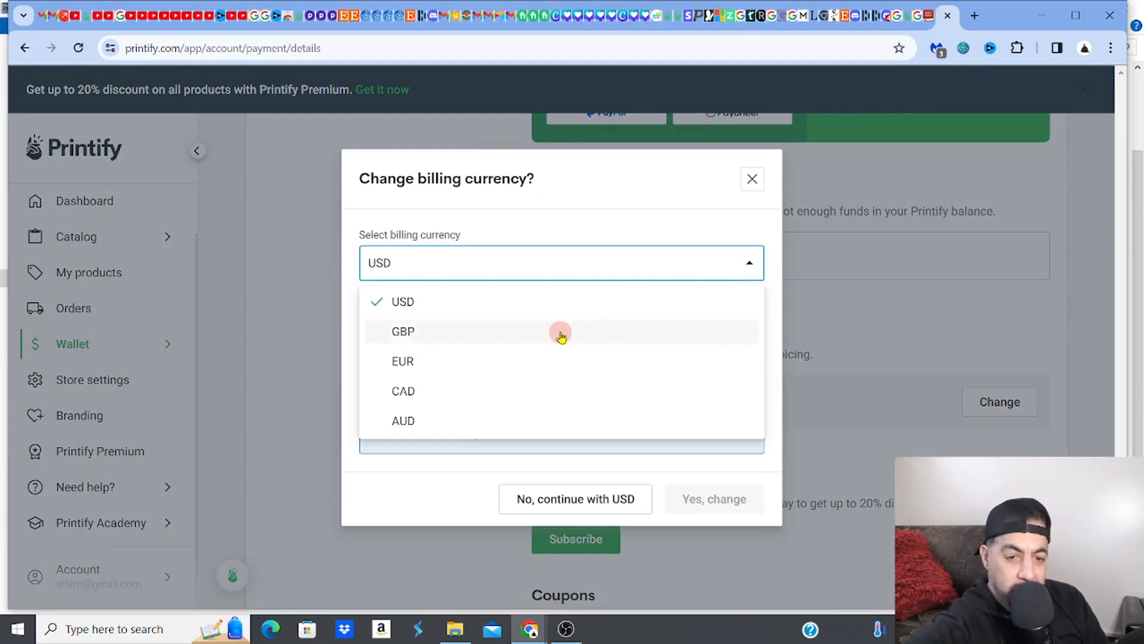
pyautogui.click(561, 334)
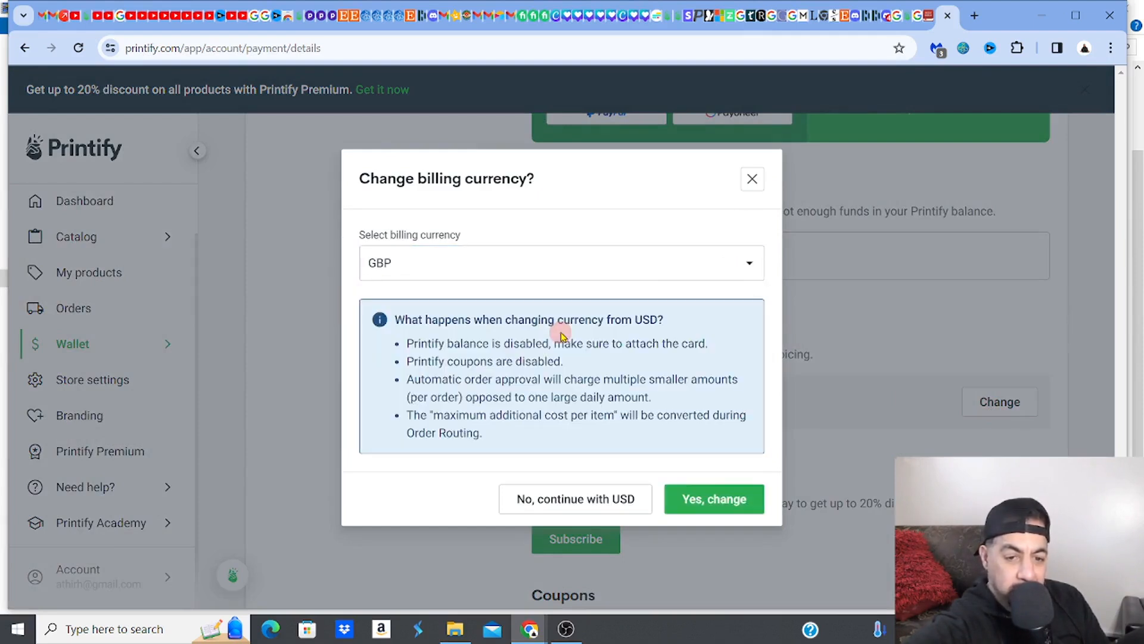
pyautogui.click(751, 265)
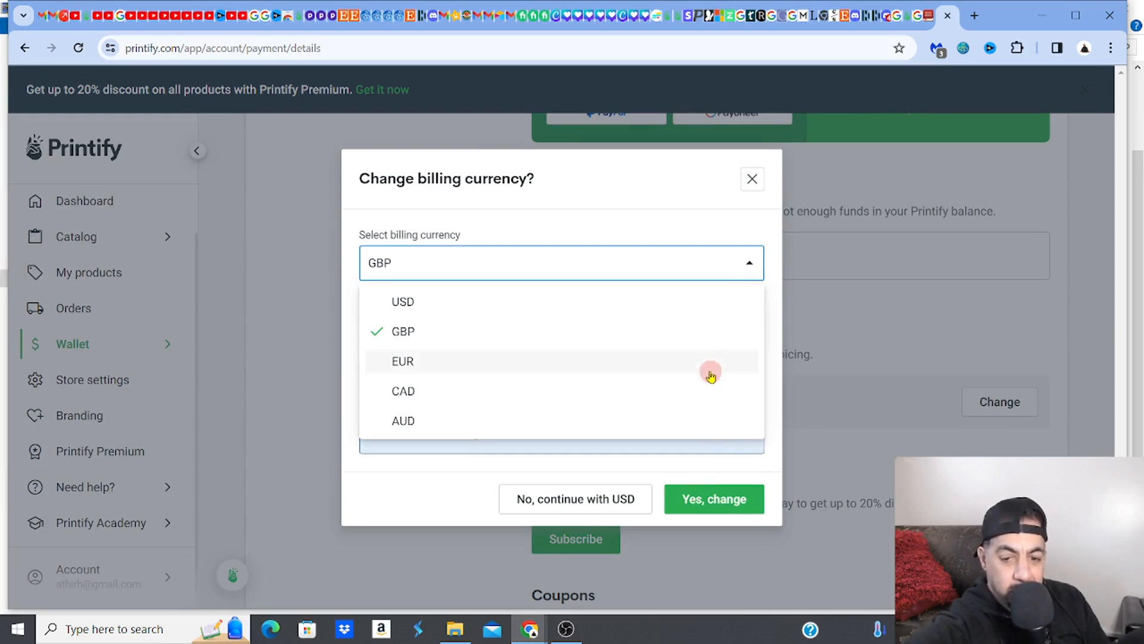
pyautogui.click(750, 177)
pyautogui.click(751, 177)
# Review the payment details again, from the Printify Balance and payment card to the Printify Premium and coupons sections
pyautogui.moveTo(1123, 421); pyautogui.dragTo(1121, 341)
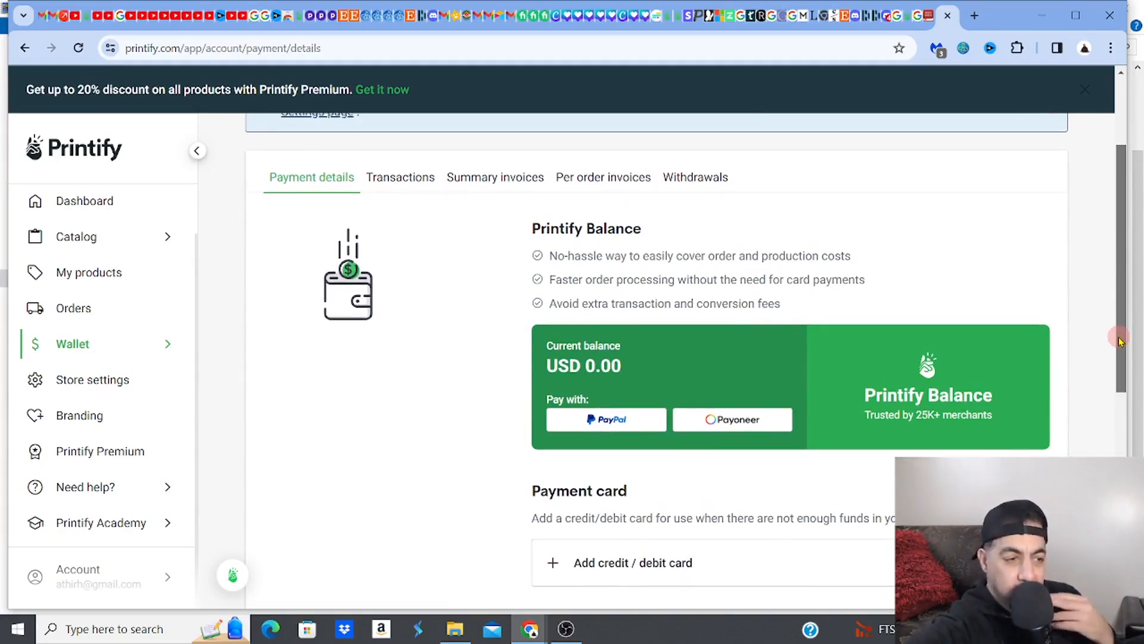
pyautogui.moveTo(1120, 341); pyautogui.dragTo(1137, 401)
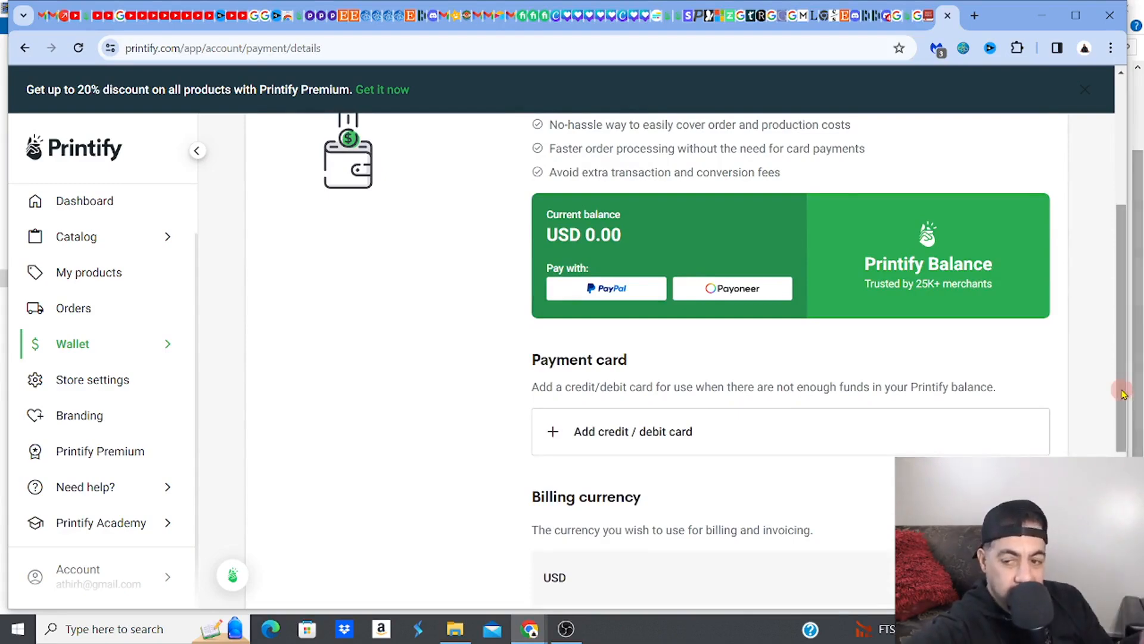
pyautogui.moveTo(1123, 393); pyautogui.dragTo(1124, 507)
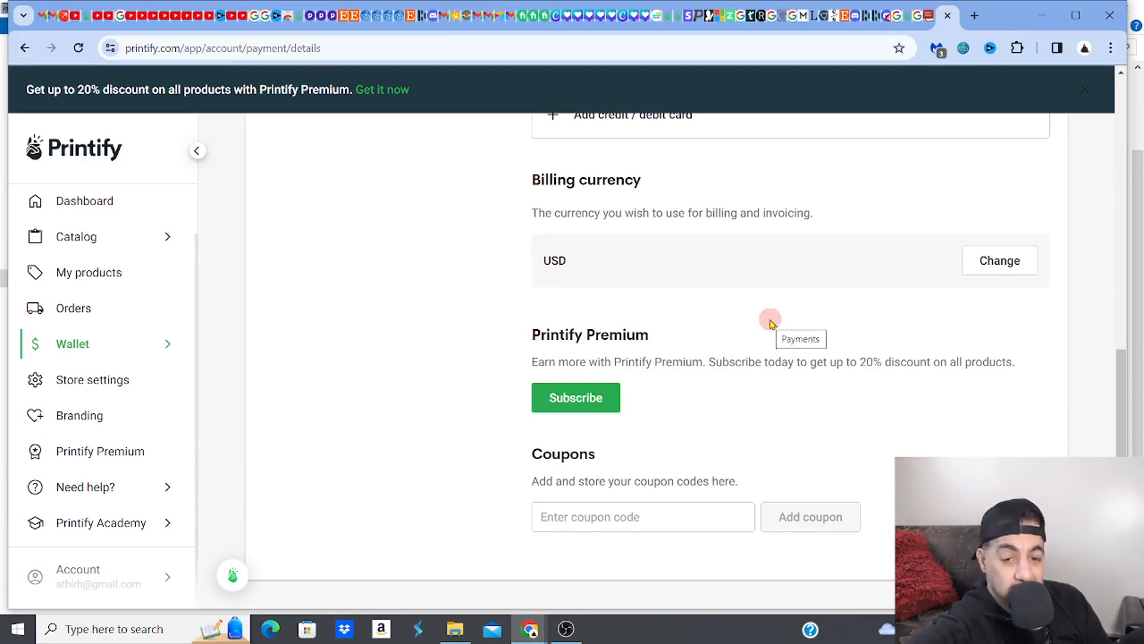
pyautogui.scroll(3, 334, 343)
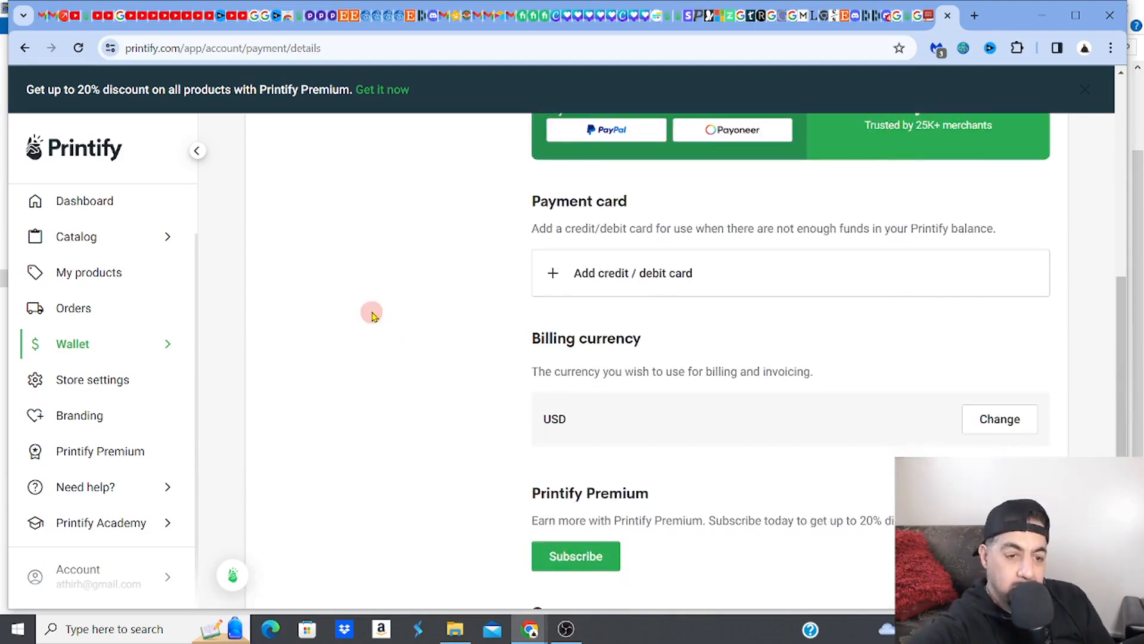
# Open the wallet's tax settings and compare the tax information for Canada, for EU, Norway and UK, and for USA
pyautogui.click(166, 349)
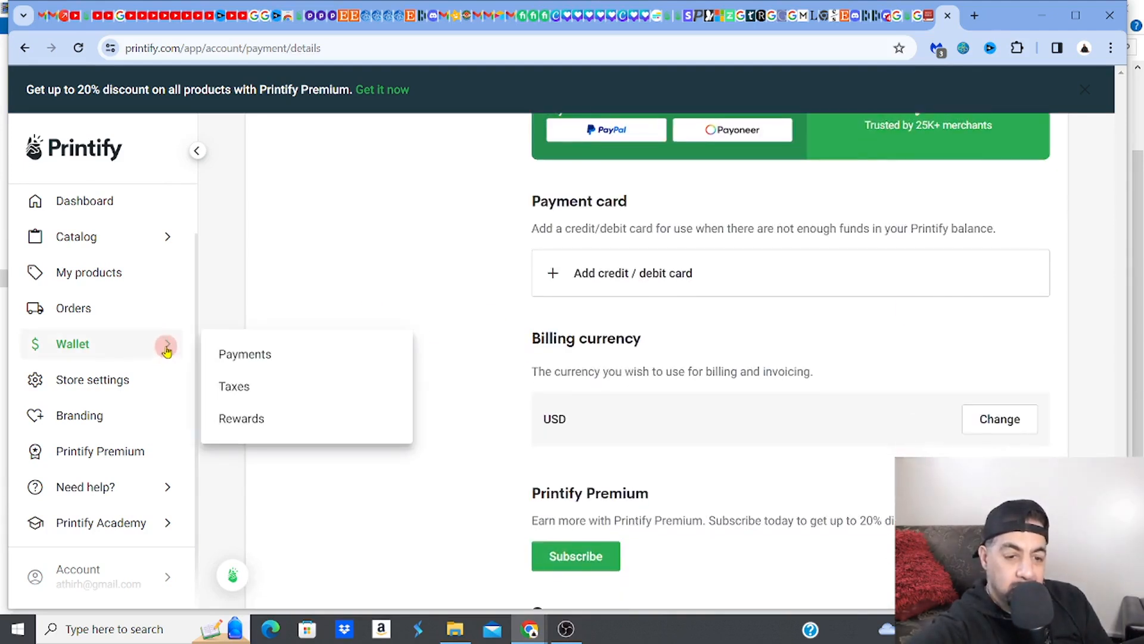
pyautogui.click(247, 398)
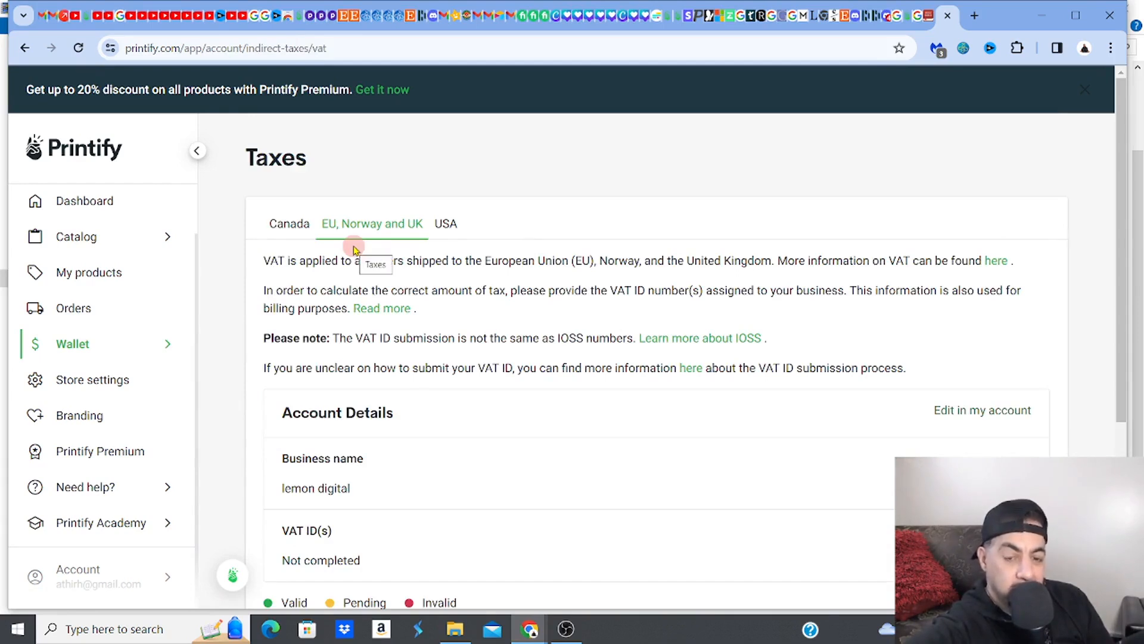
pyautogui.click(291, 227)
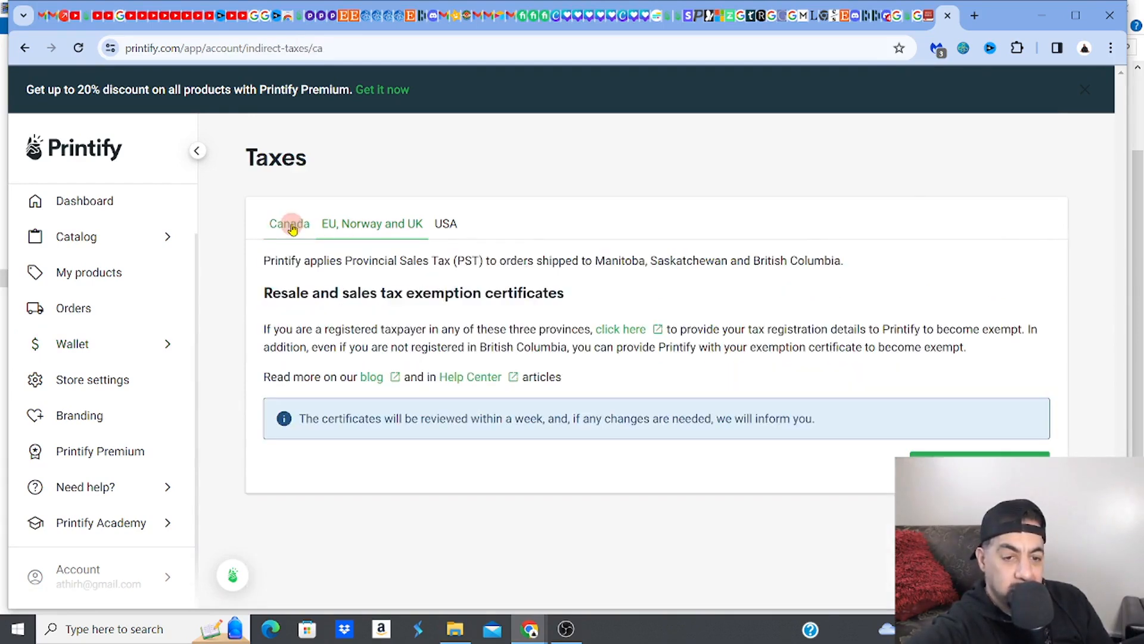
pyautogui.click(371, 229)
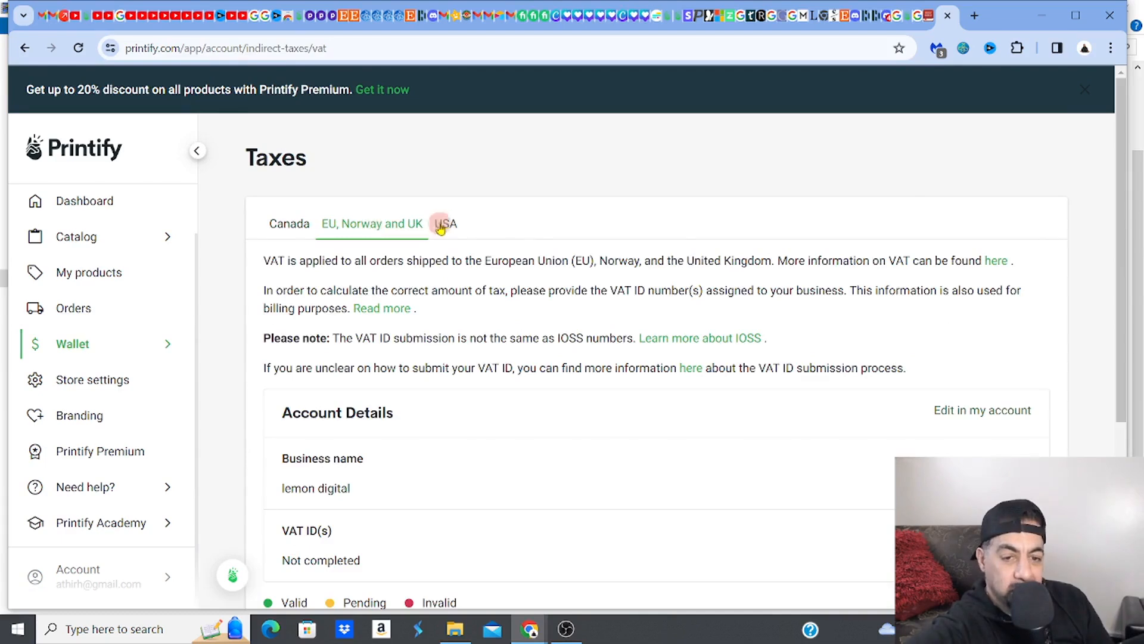
pyautogui.click(448, 229)
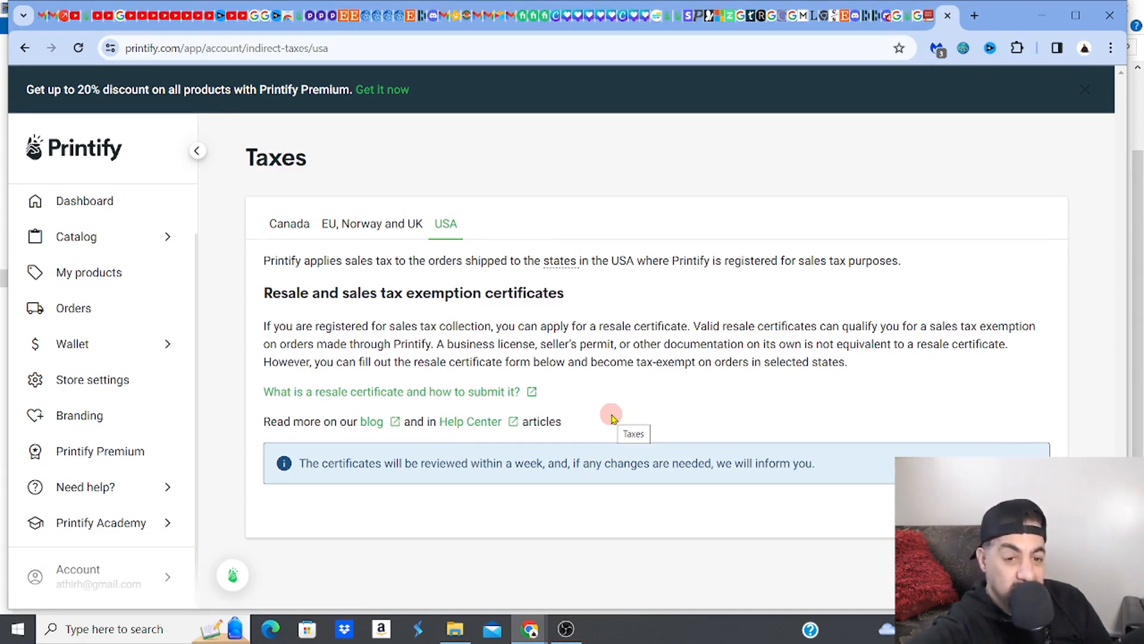
pyautogui.click(354, 224)
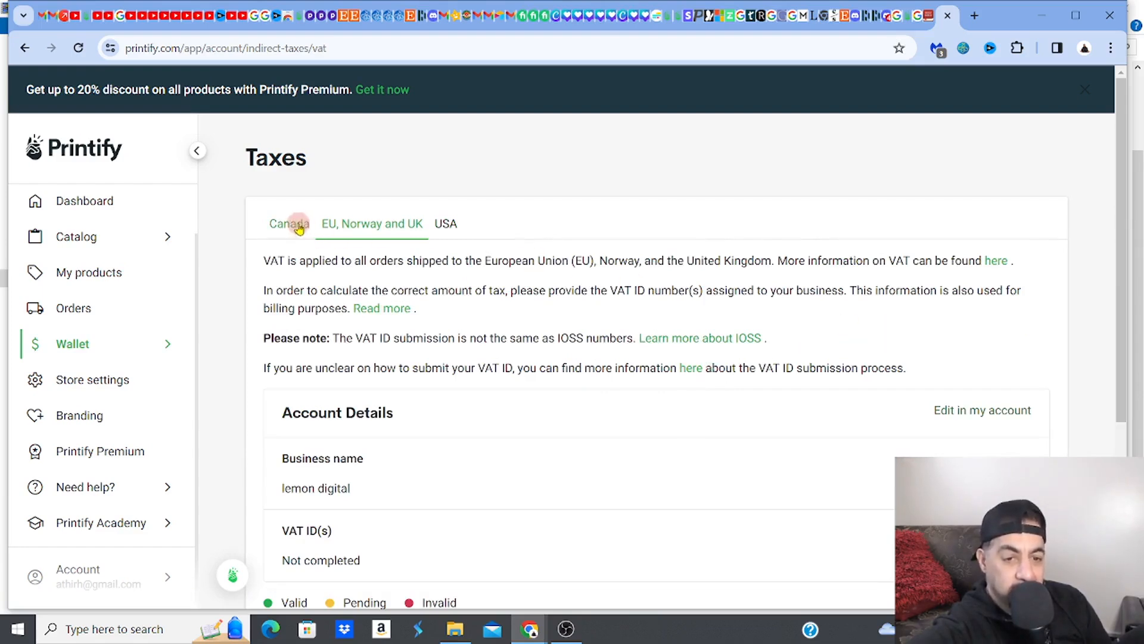
pyautogui.click(446, 225)
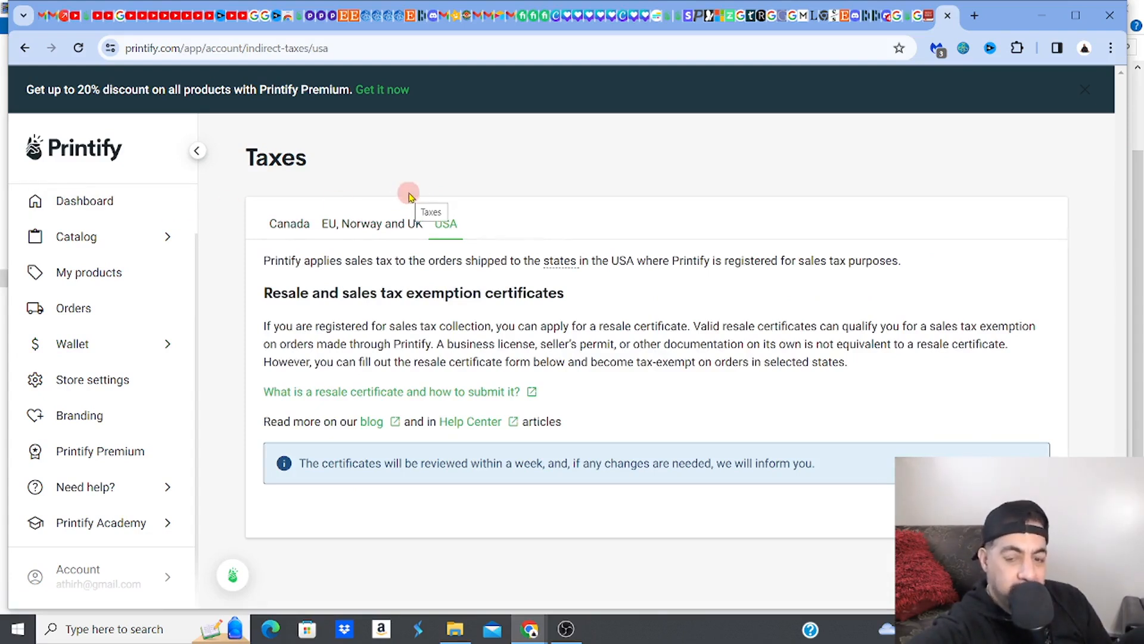
# Open the product catalog and search it for "t shirts"
pyautogui.click(81, 244)
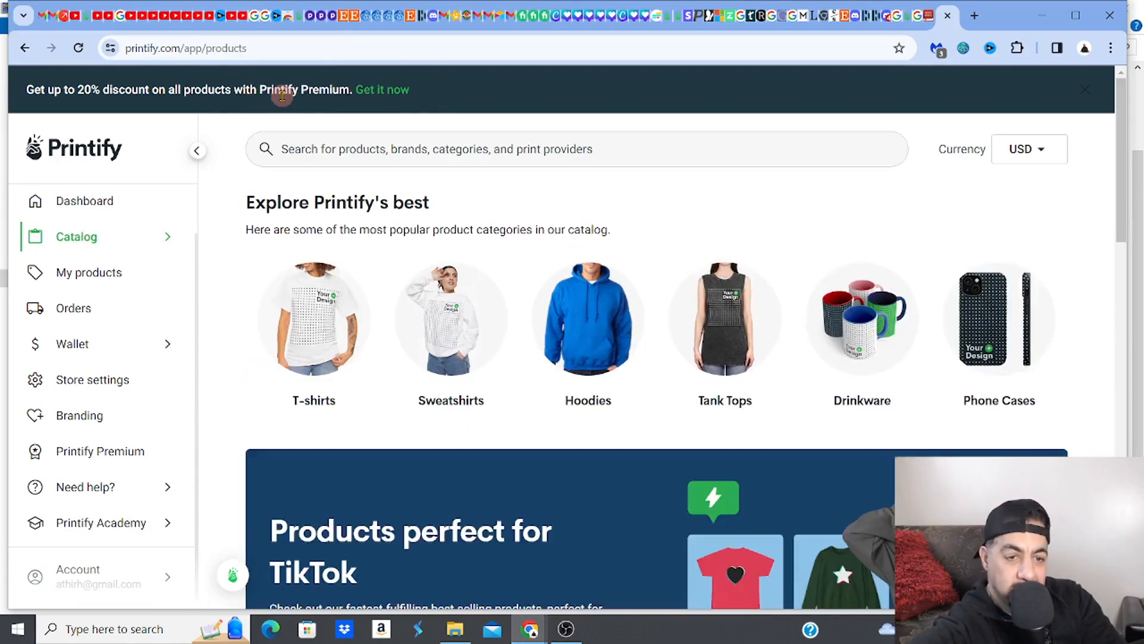
pyautogui.moveTo(1120, 156)
pyautogui.mouseDown()
pyautogui.moveTo(1138, 352)
pyautogui.moveTo(1114, 123)
pyautogui.moveTo(1118, 159)
pyautogui.moveTo(1116, 145)
pyautogui.mouseUp()
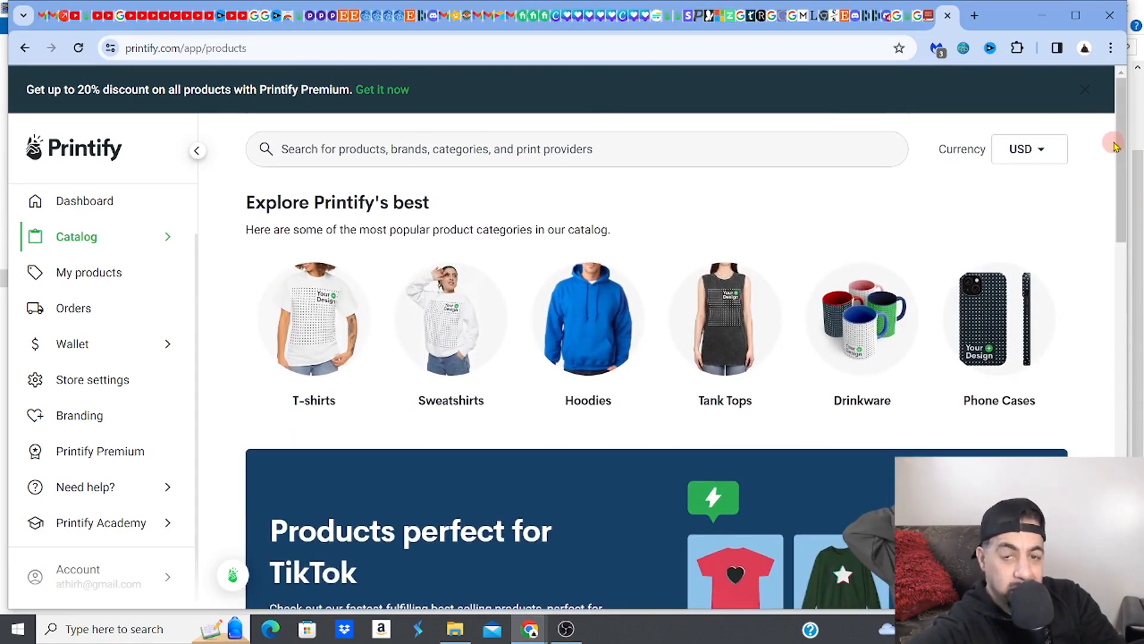
pyautogui.moveTo(1116, 145)
pyautogui.mouseDown()
pyautogui.moveTo(1138, 311)
pyautogui.moveTo(1132, 491)
pyautogui.moveTo(1111, 127)
pyautogui.mouseUp()
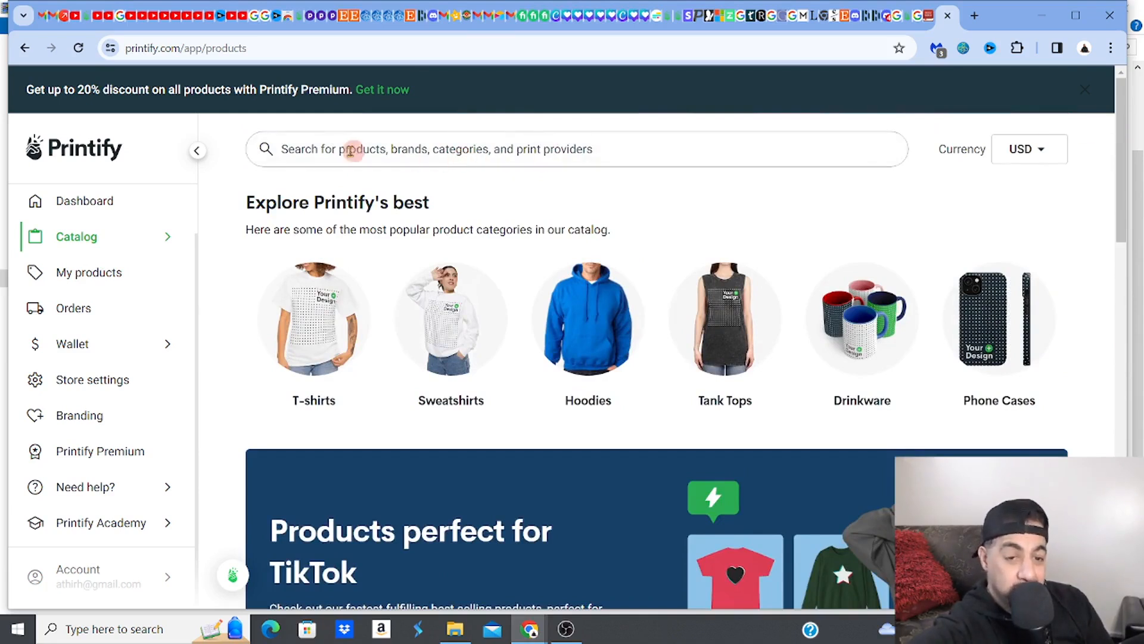
pyautogui.click(333, 151)
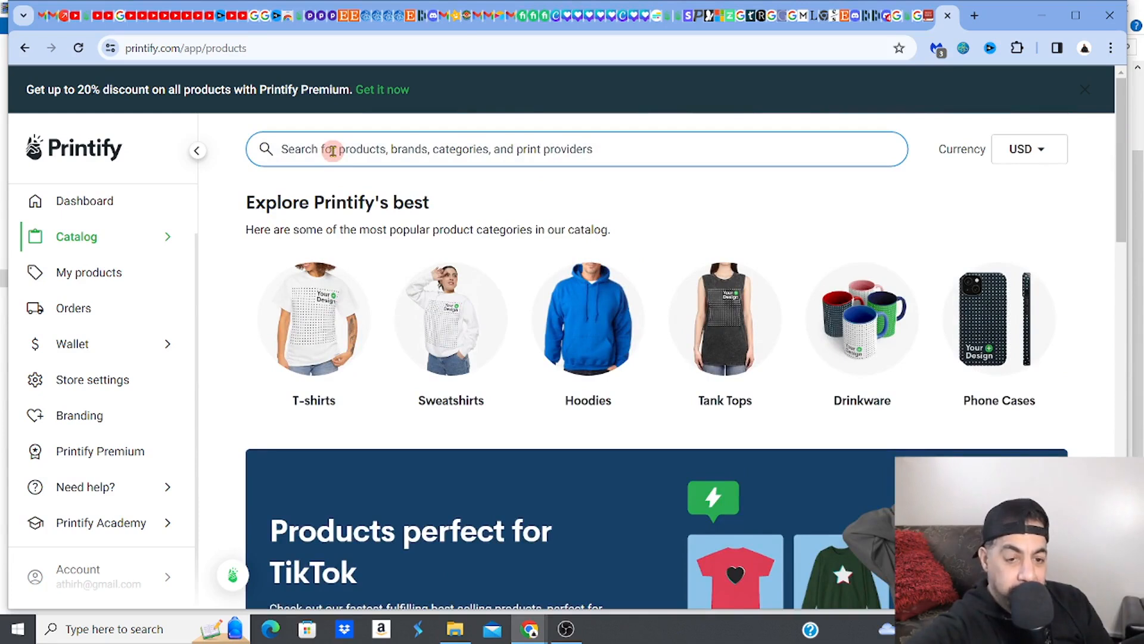
pyautogui.write('t')
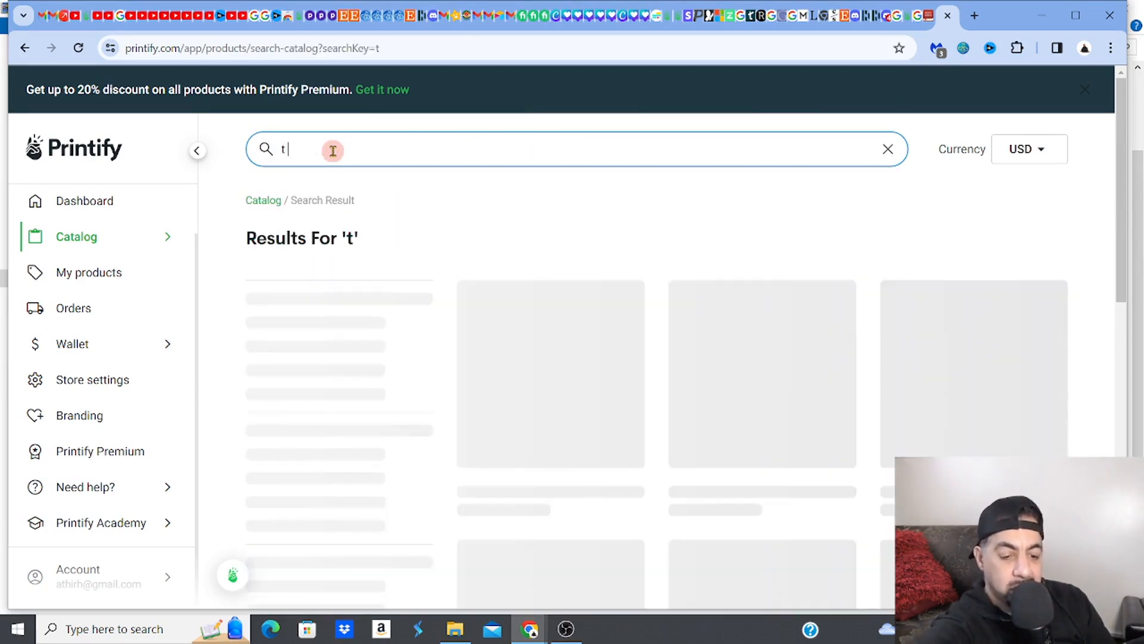
pyautogui.write(' shirts')
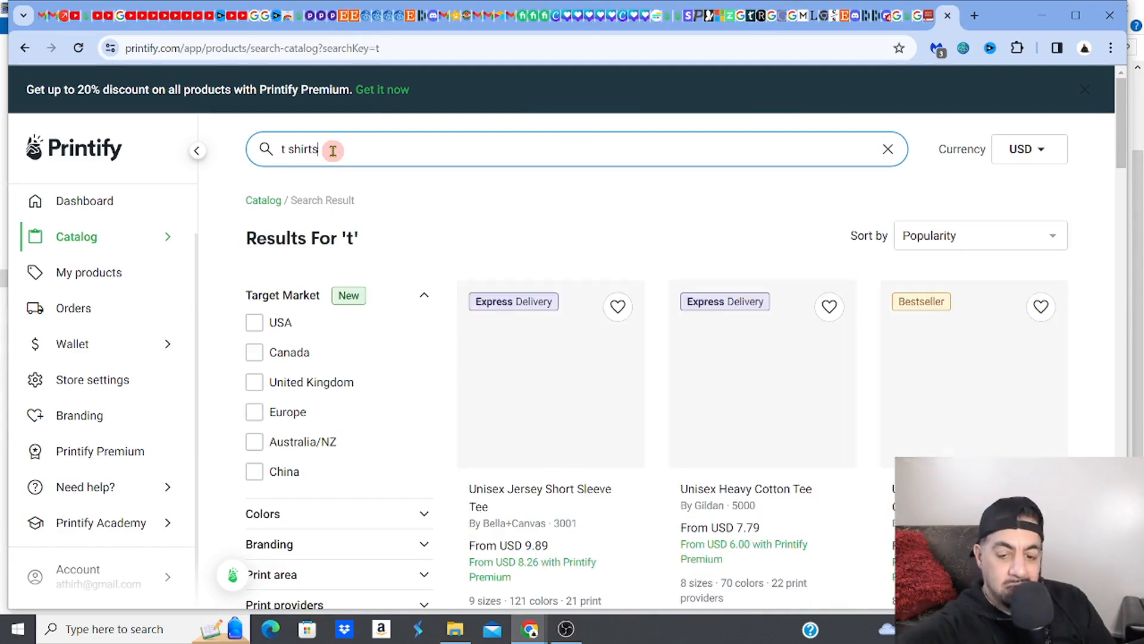
pyautogui.press('Return')
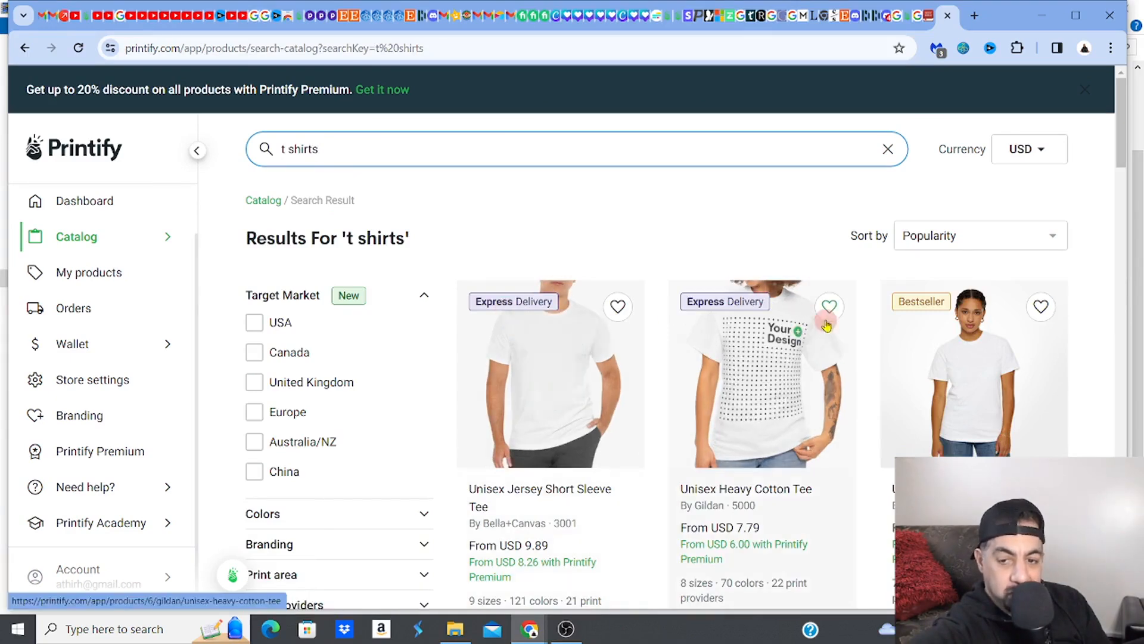
# Mark the Unisex Jersey Short Sleeve Tee and the first bestseller T-shirt as favorites, and browse further down the search results
pyautogui.moveTo(1123, 146)
pyautogui.mouseDown()
pyautogui.moveTo(1134, 224)
pyautogui.moveTo(1128, 143)
pyautogui.mouseUp()
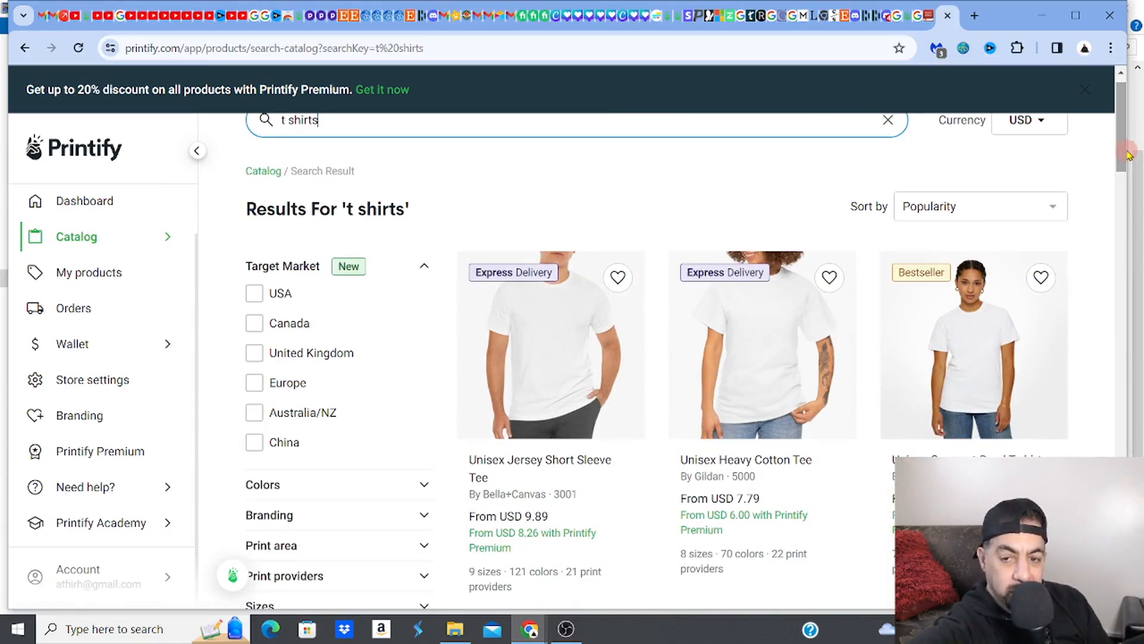
pyautogui.click(618, 280)
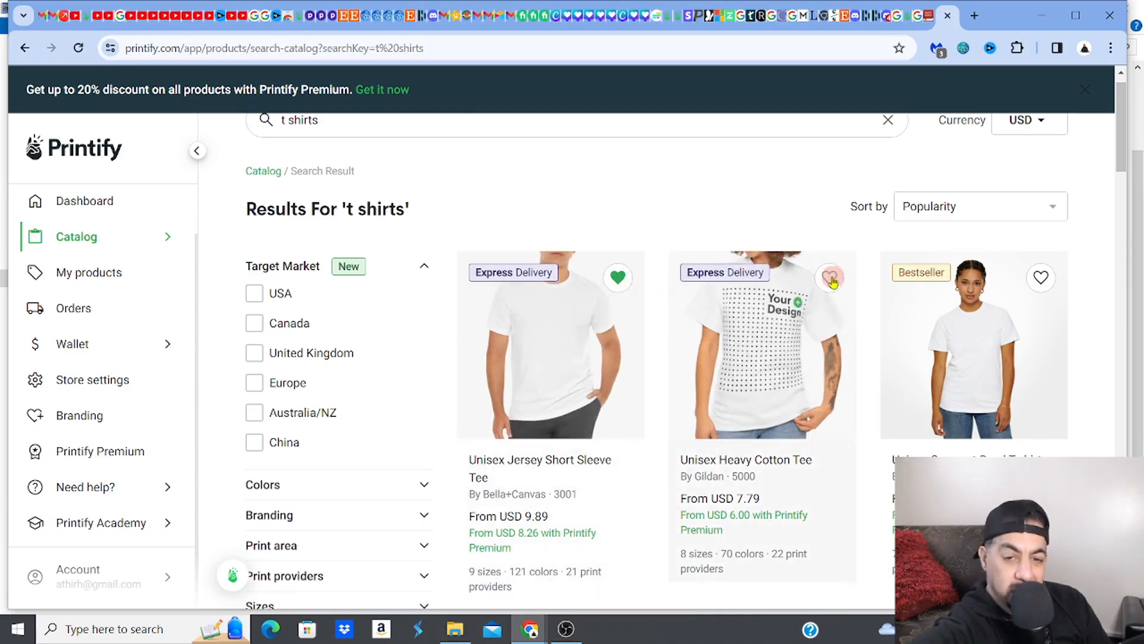
pyautogui.click(1041, 279)
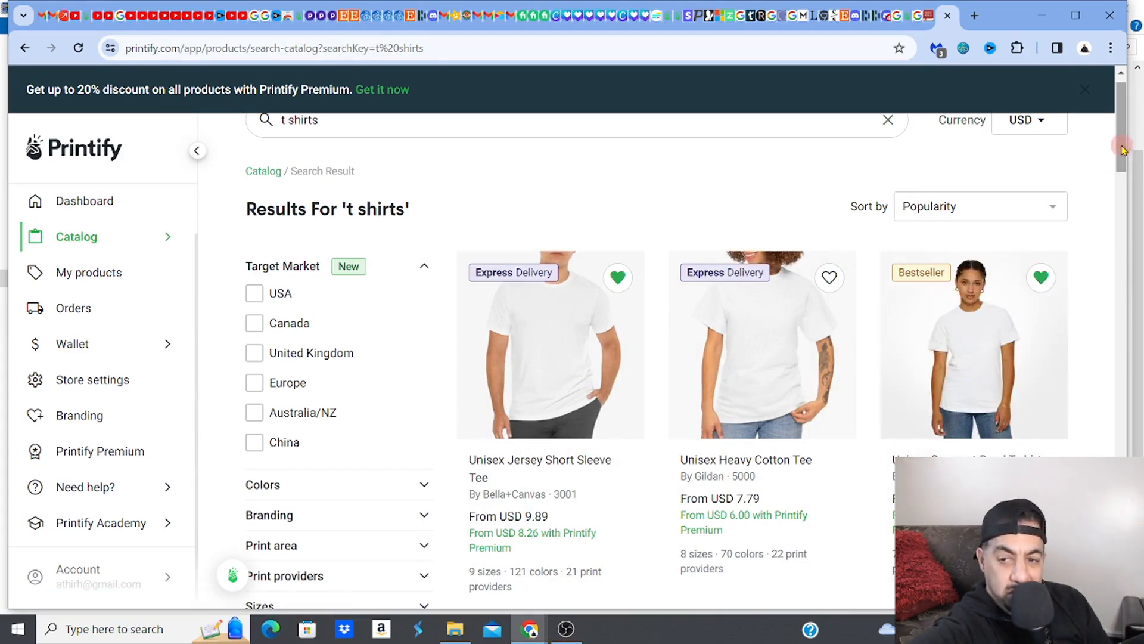
pyautogui.moveTo(1125, 149); pyautogui.dragTo(1129, 219)
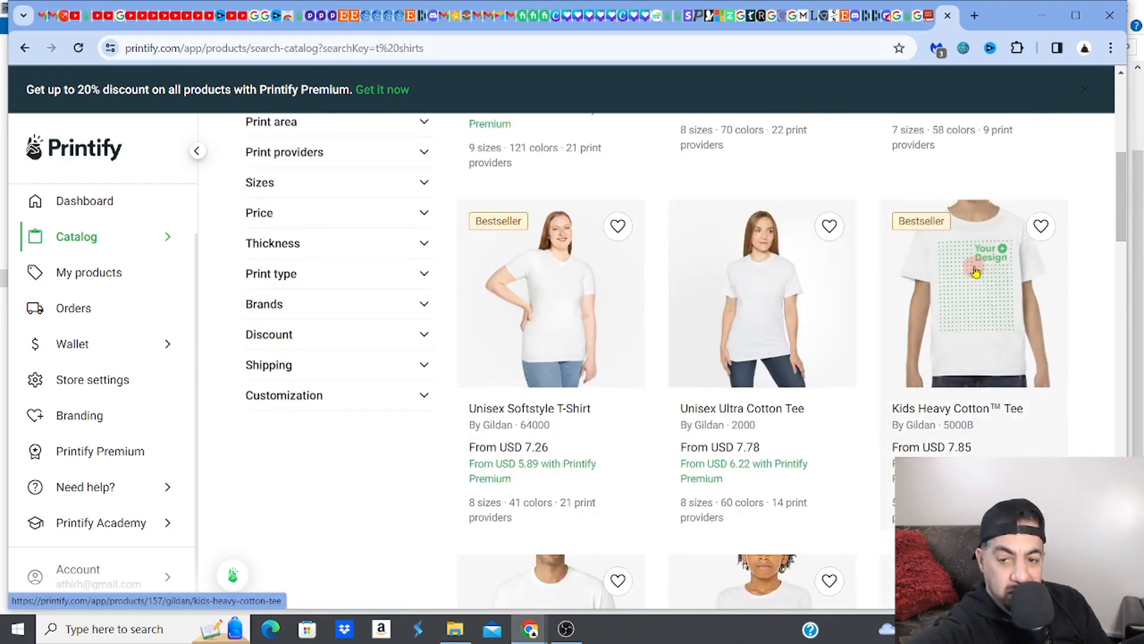
# Open the Kids Heavy Cotton Tee from the search results and compare its available print providers, down to Monster Digital
pyautogui.click(960, 291)
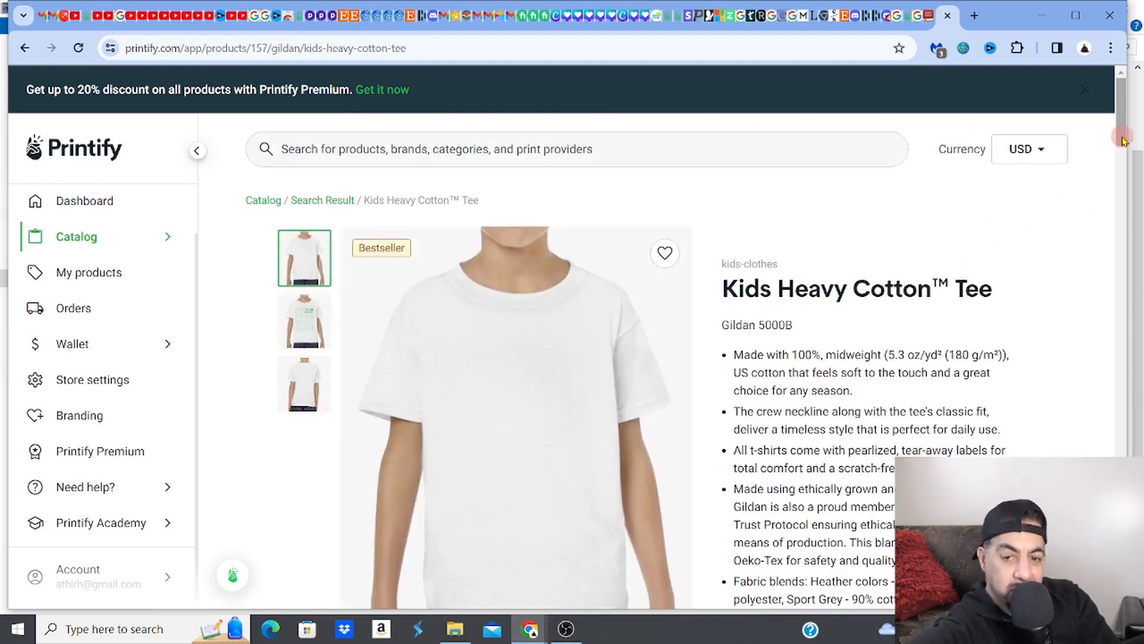
pyautogui.moveTo(1123, 140); pyautogui.dragTo(1127, 207)
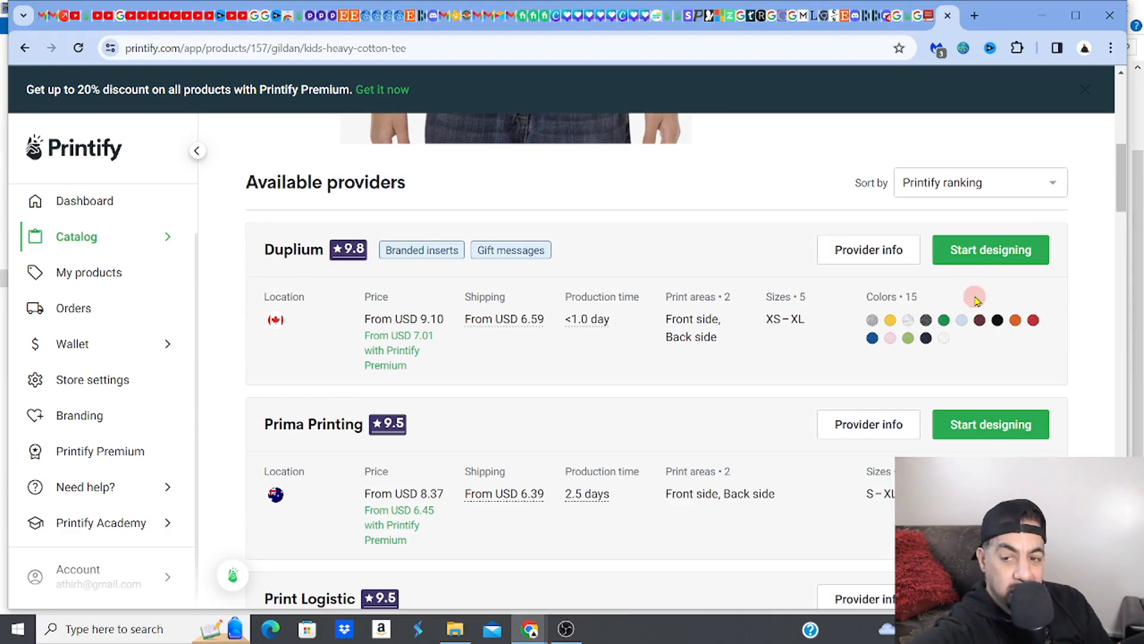
pyautogui.moveTo(1123, 182); pyautogui.dragTo(1128, 210)
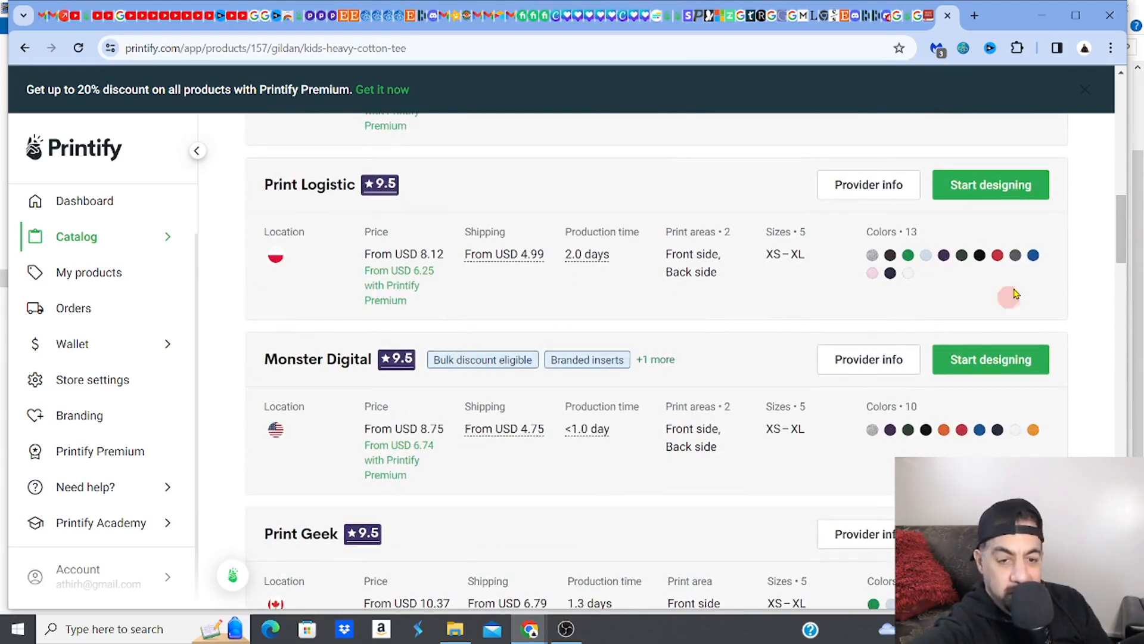
pyautogui.moveTo(1129, 234); pyautogui.dragTo(996, 243)
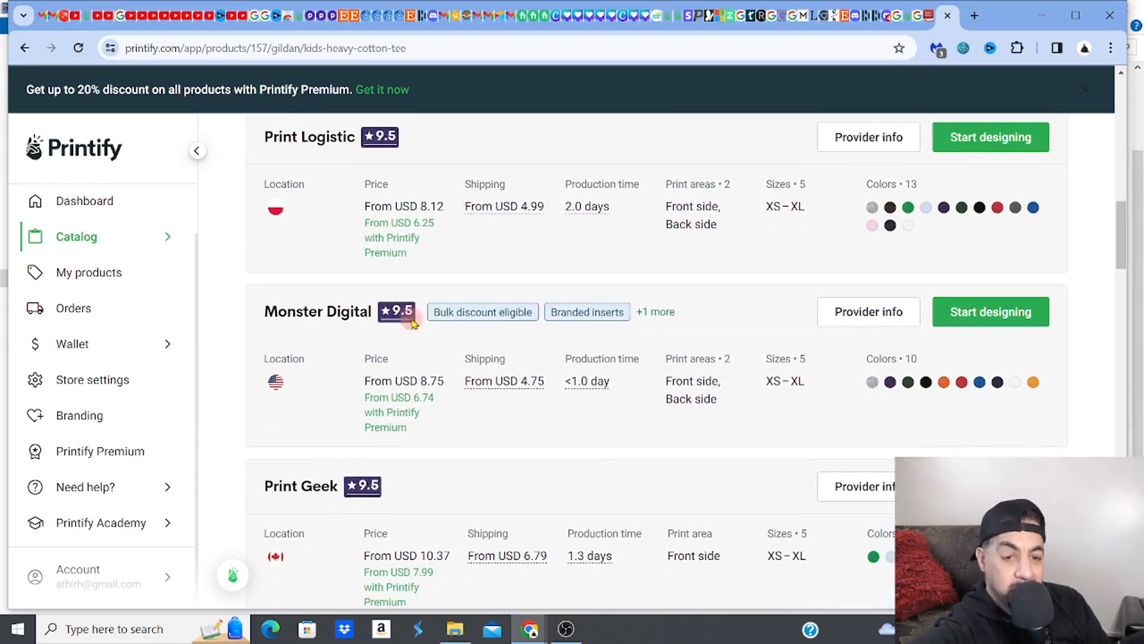
pyautogui.moveTo(400, 319)
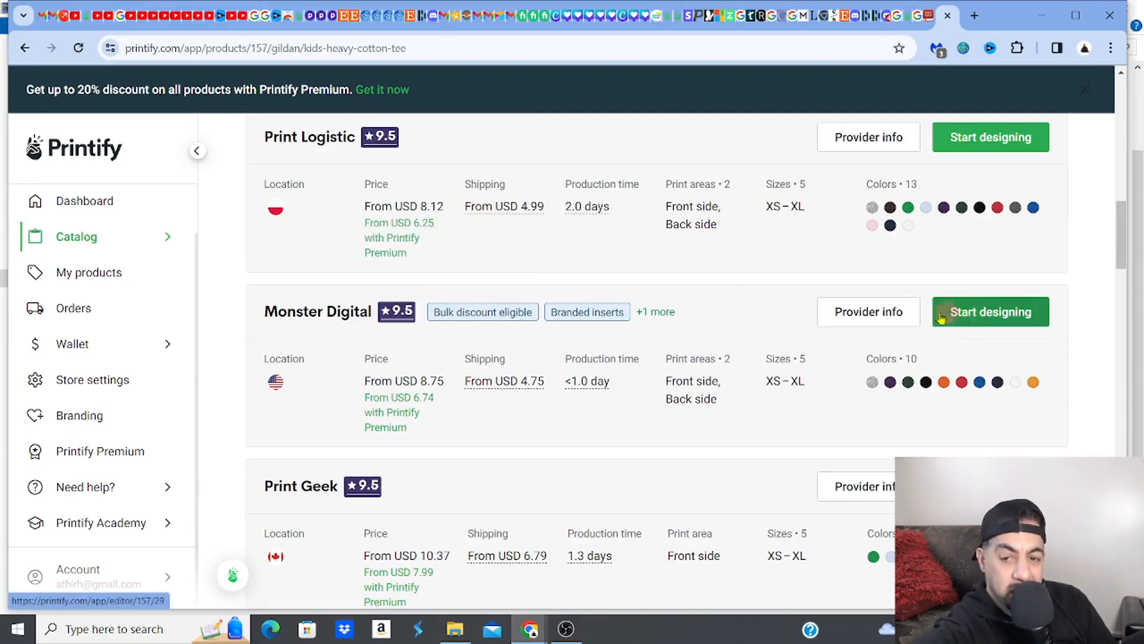
# Review Monster Digital's provider information for product variants, shipping, production, branding and gift messages, and close it
pyautogui.click(876, 318)
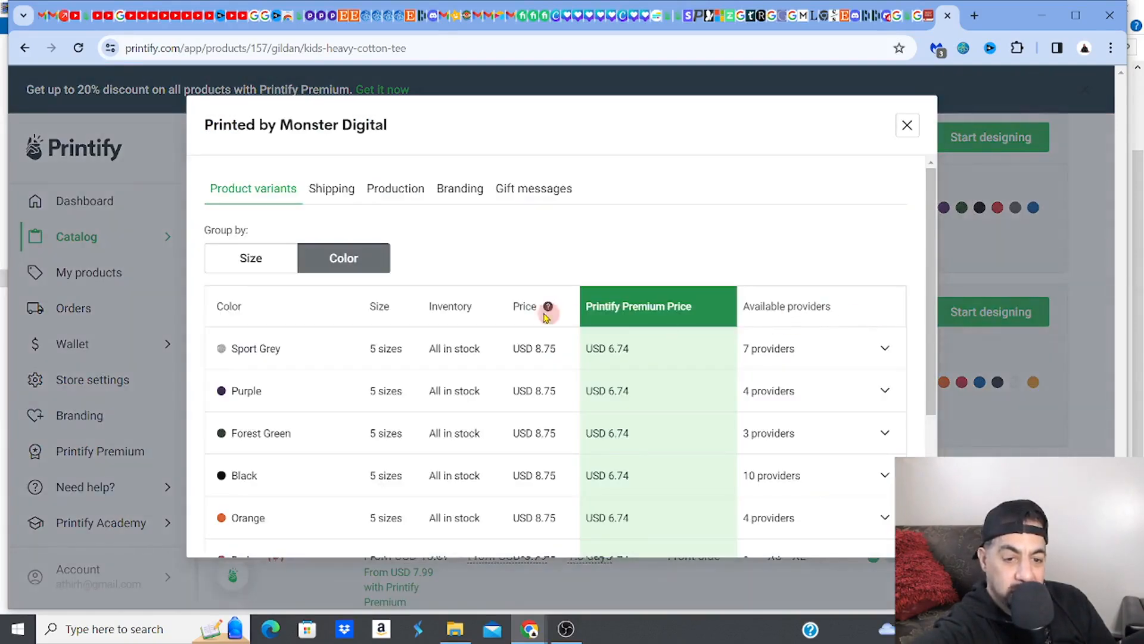
pyautogui.click(336, 191)
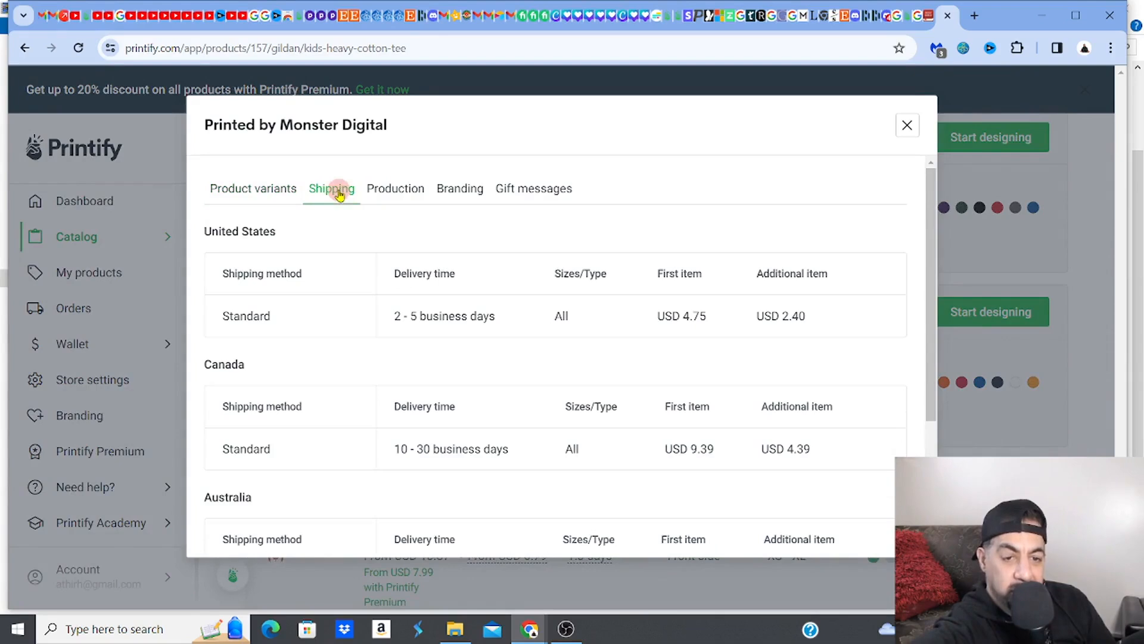
pyautogui.click(402, 197)
pyautogui.click(465, 191)
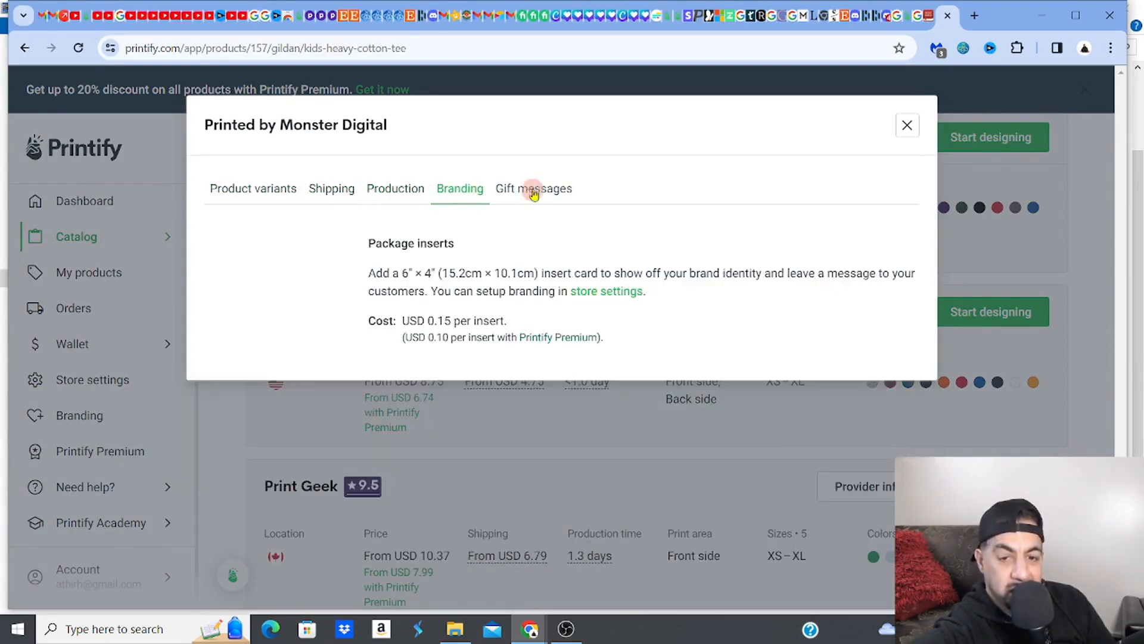
pyautogui.click(540, 192)
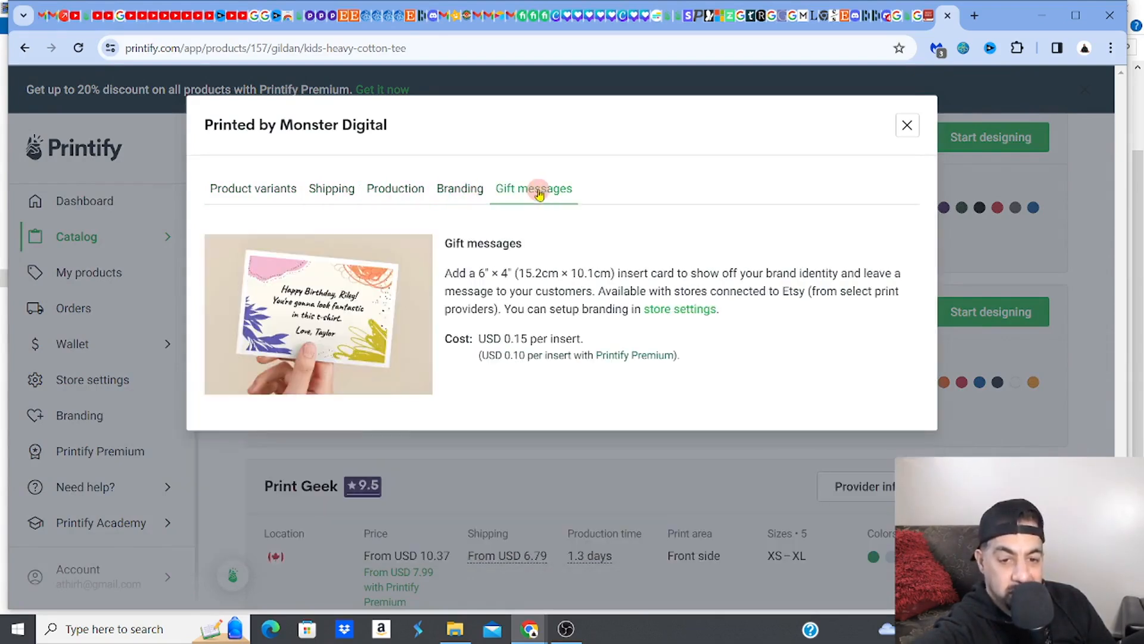
pyautogui.click(906, 126)
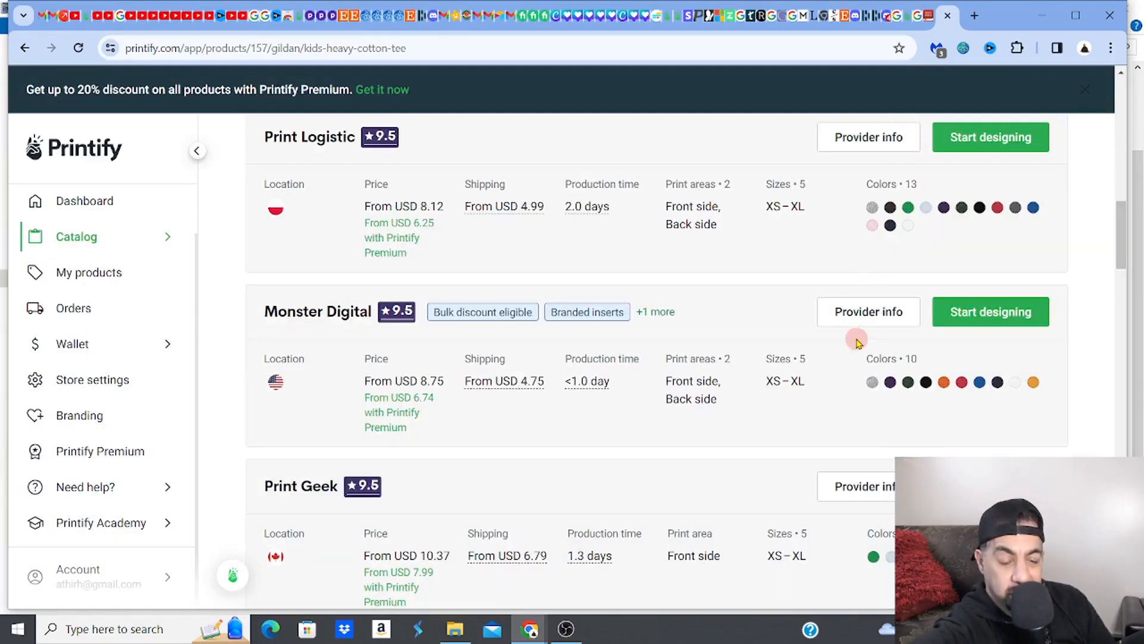
# Start designing the Kids Heavy Cotton Tee with Monster Digital, and review the library, the design sources and the print file requirements
pyautogui.click(999, 315)
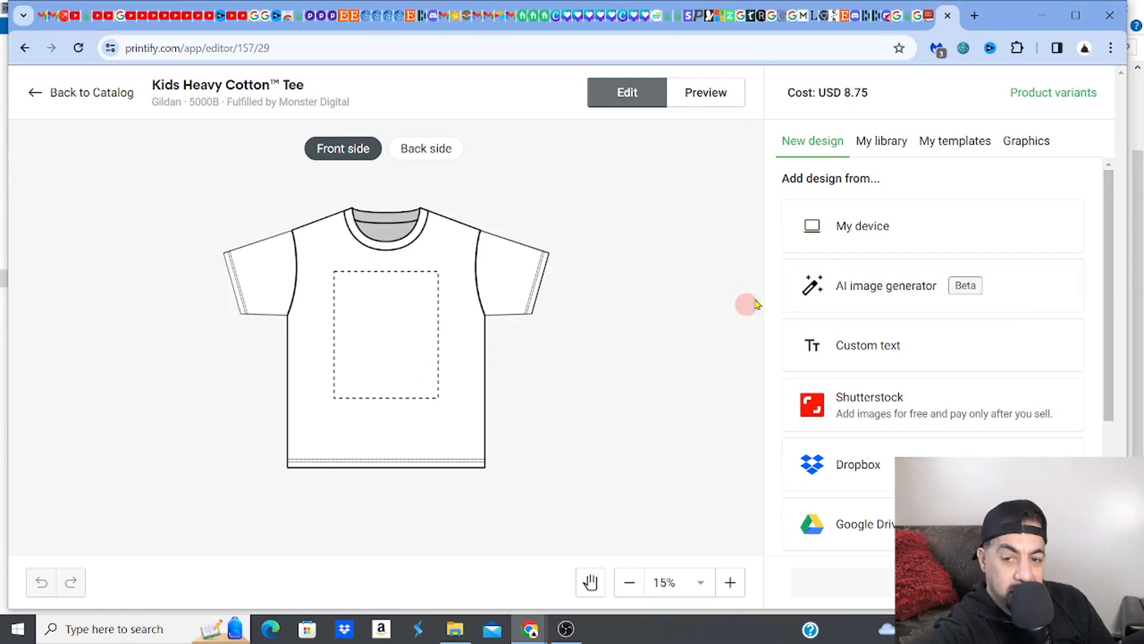
pyautogui.click(883, 143)
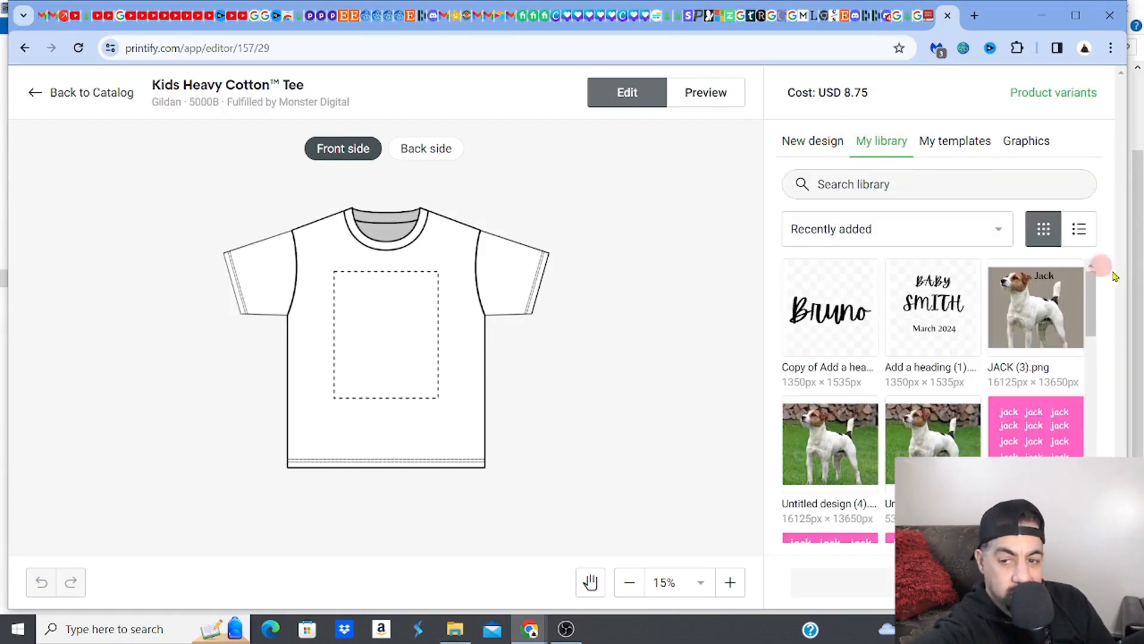
pyautogui.click(823, 146)
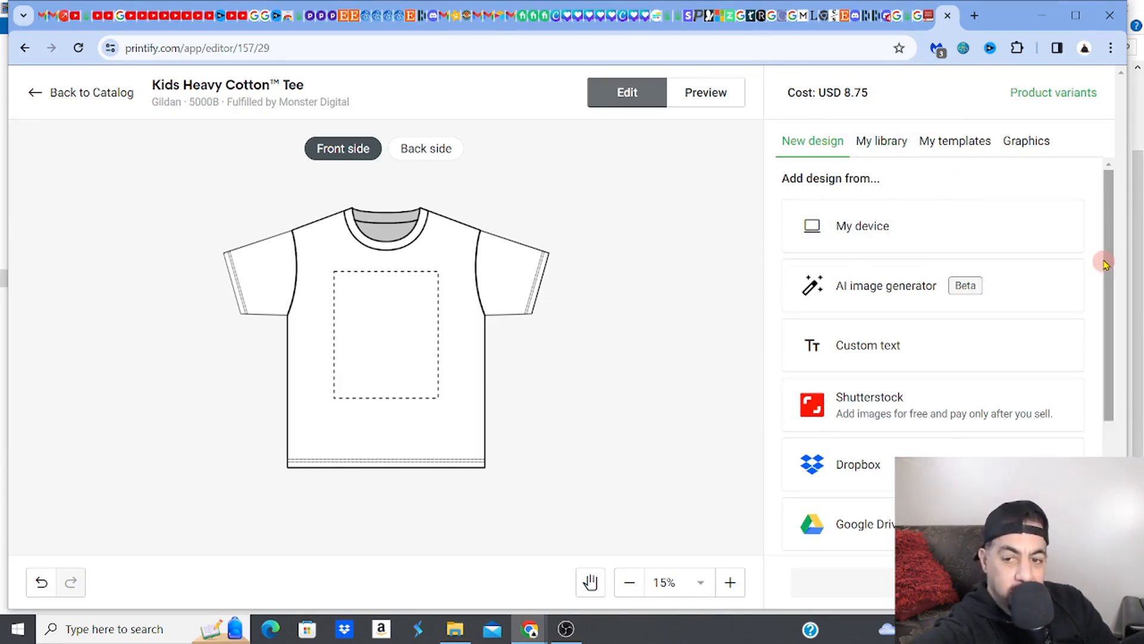
pyautogui.moveTo(1111, 270); pyautogui.dragTo(1109, 414)
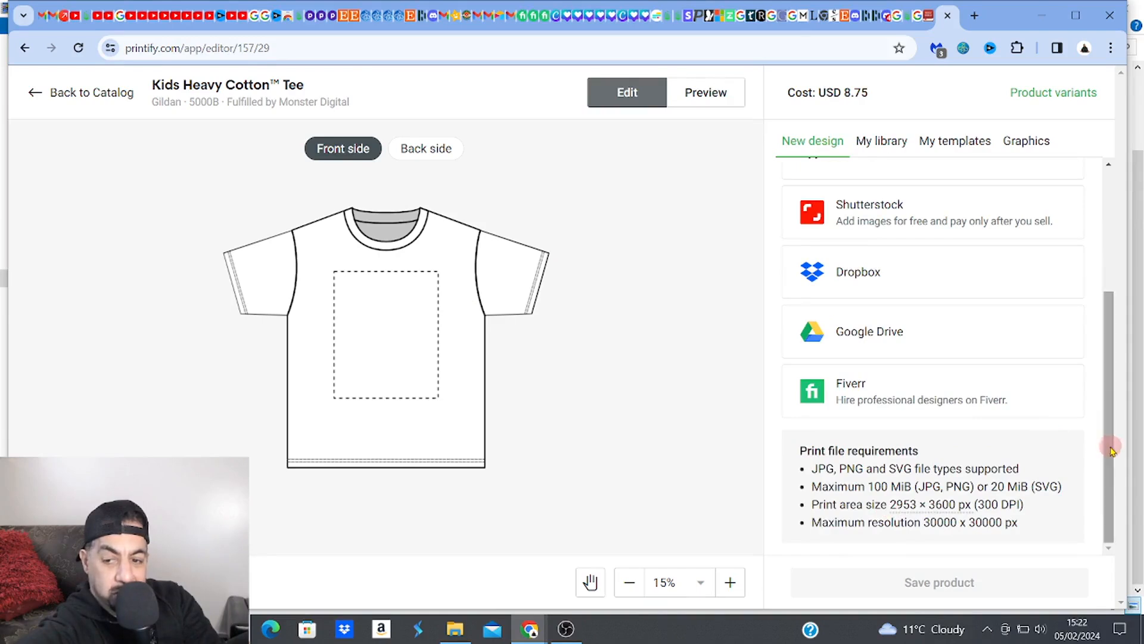
pyautogui.moveTo(1110, 393); pyautogui.dragTo(1099, 263)
pyautogui.moveTo(1110, 345); pyautogui.dragTo(890, 516)
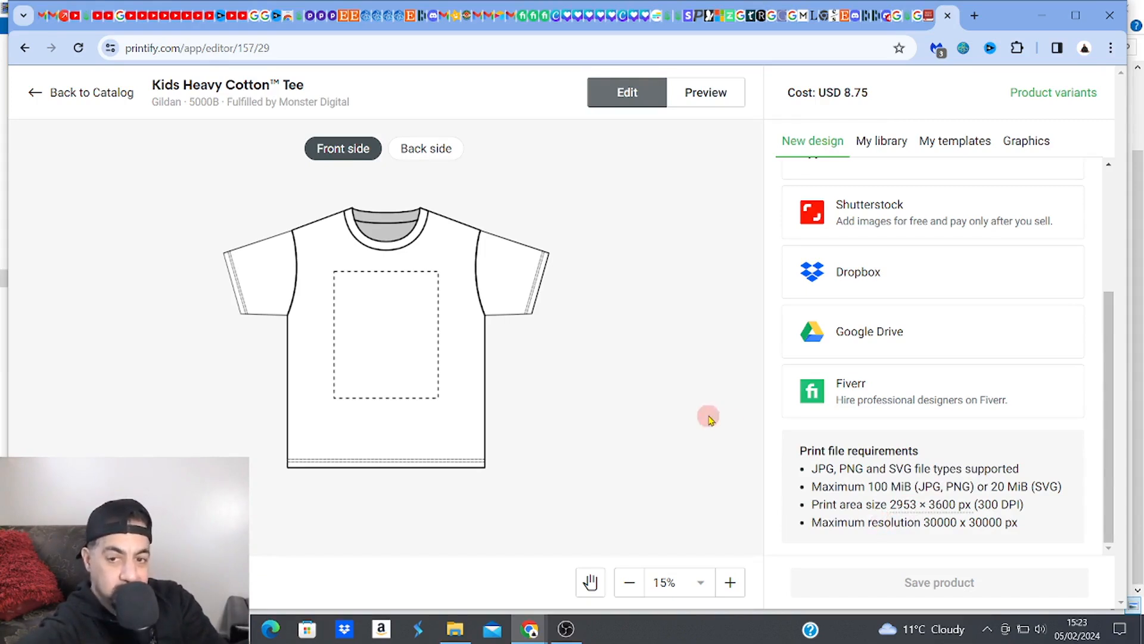
pyautogui.moveTo(1107, 396); pyautogui.dragTo(1106, 248)
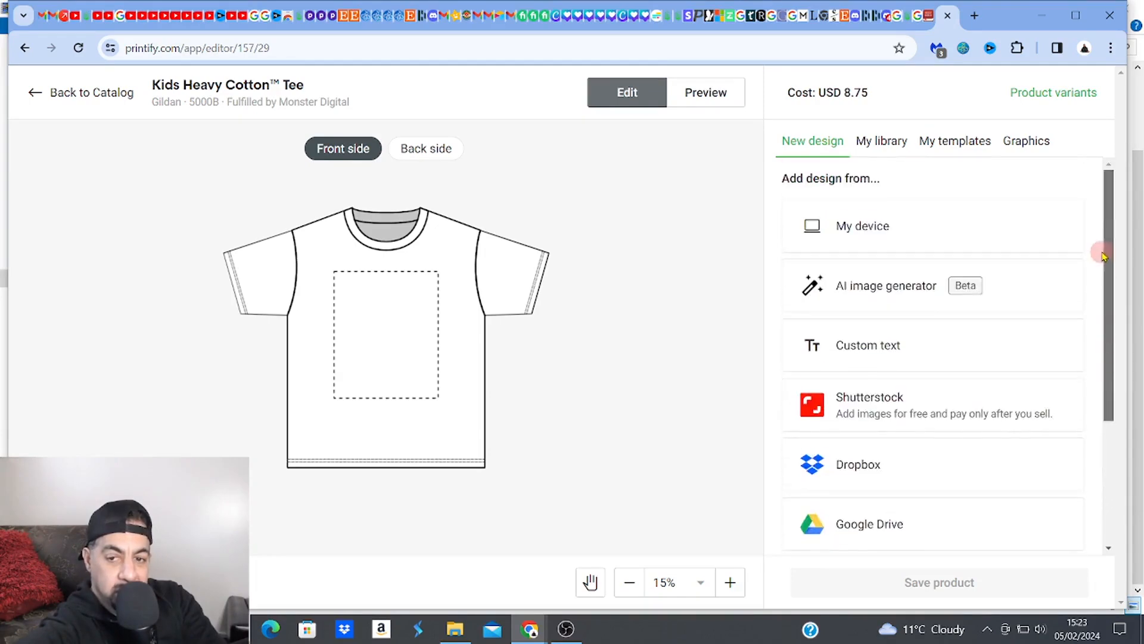
# Add the mountain and sun image from the personal library to the front side of the tee
pyautogui.click(882, 141)
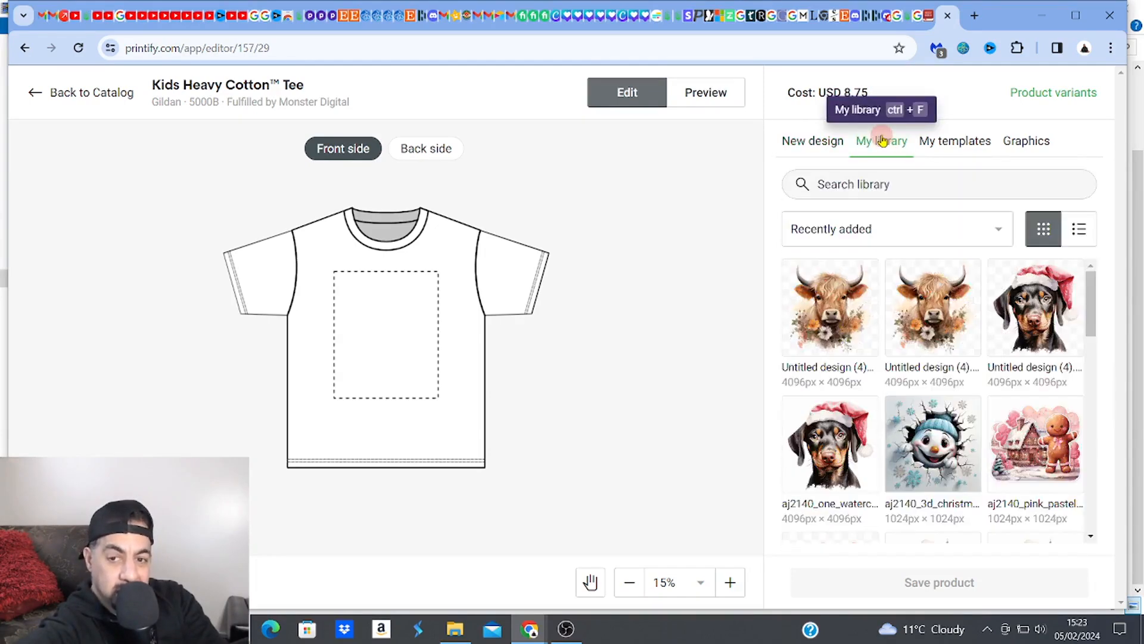
pyautogui.moveTo(1097, 285); pyautogui.dragTo(1106, 434)
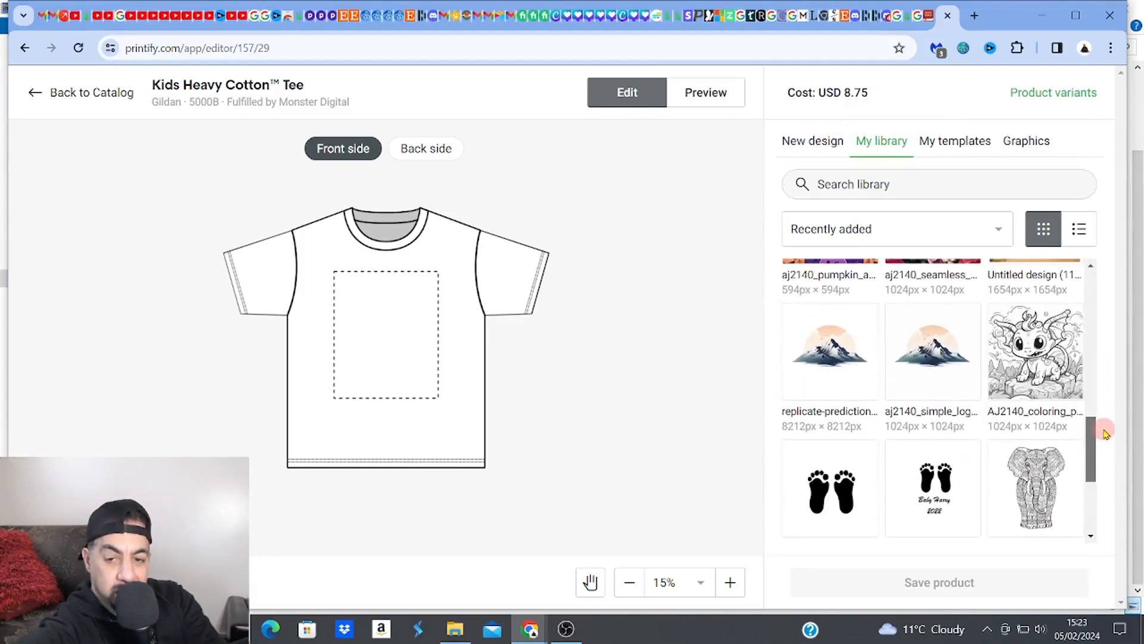
pyautogui.click(827, 359)
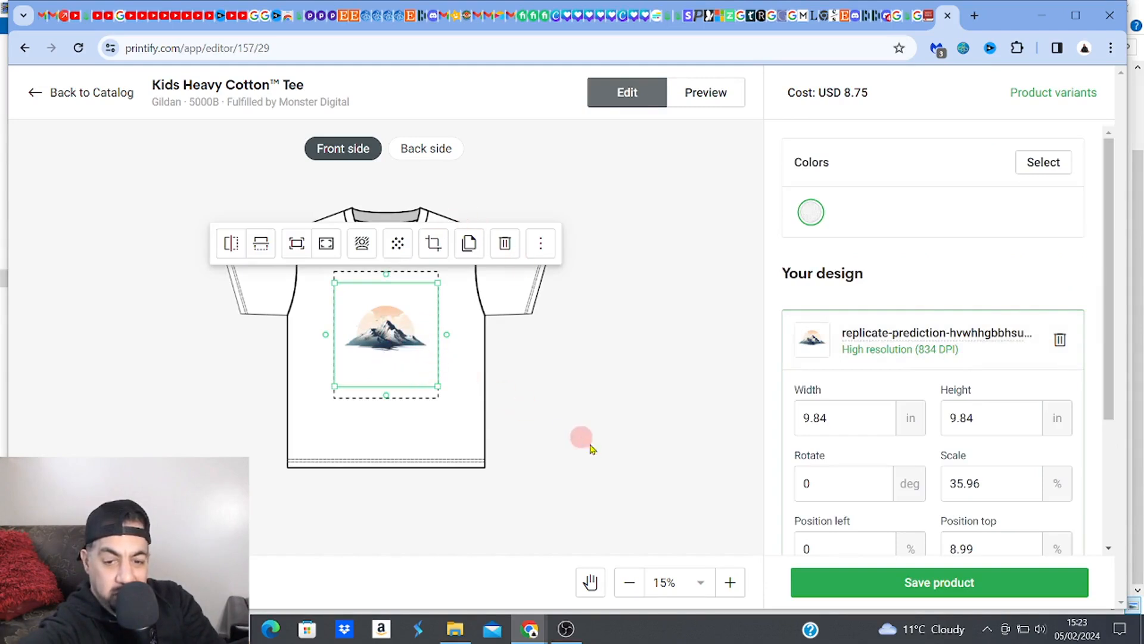
# Enlarge the mountain design to about 11.84 in wide and high, center it on the print area, and deselect it
pyautogui.click(728, 582)
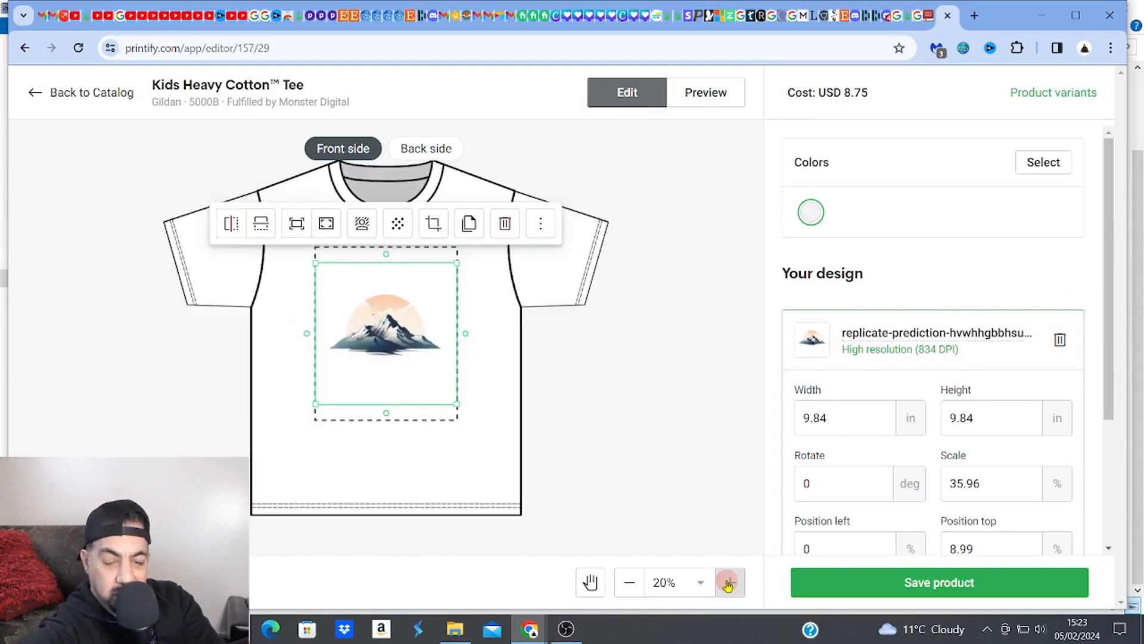
pyautogui.click(729, 582)
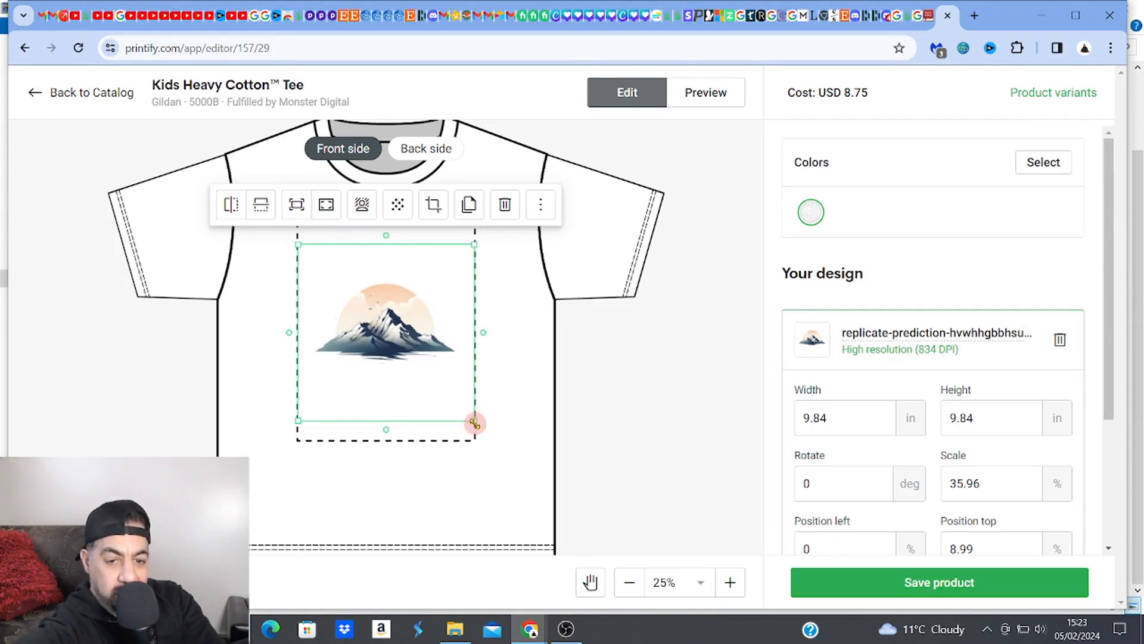
pyautogui.moveTo(480, 429); pyautogui.dragTo(493, 439)
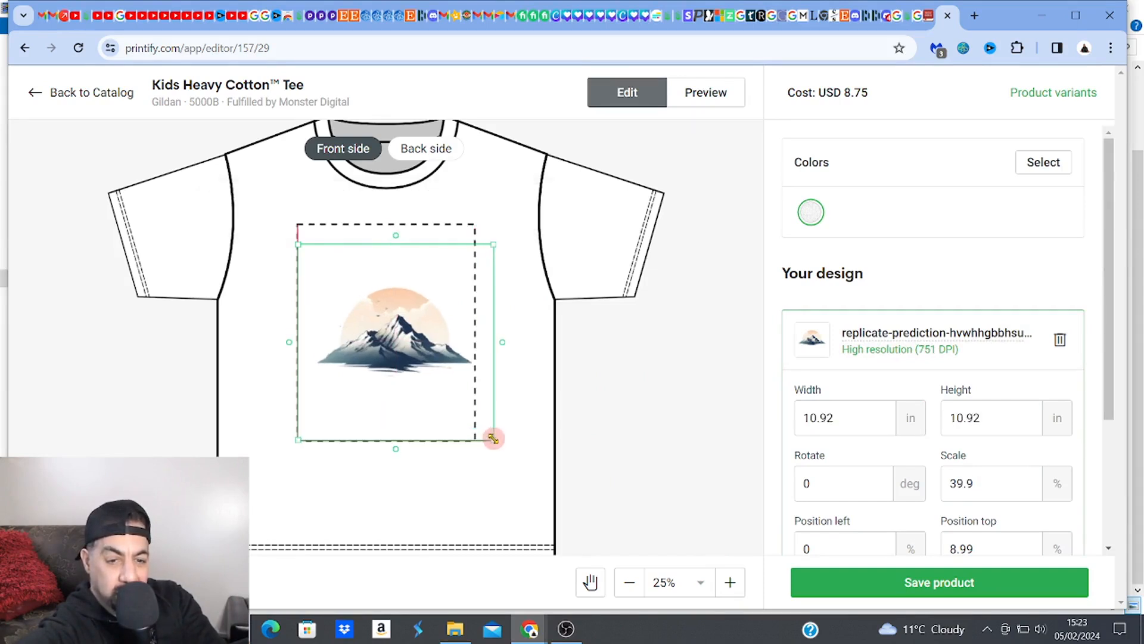
pyautogui.moveTo(440, 380)
pyautogui.mouseDown()
pyautogui.moveTo(421, 378)
pyautogui.moveTo(423, 367)
pyautogui.mouseUp()
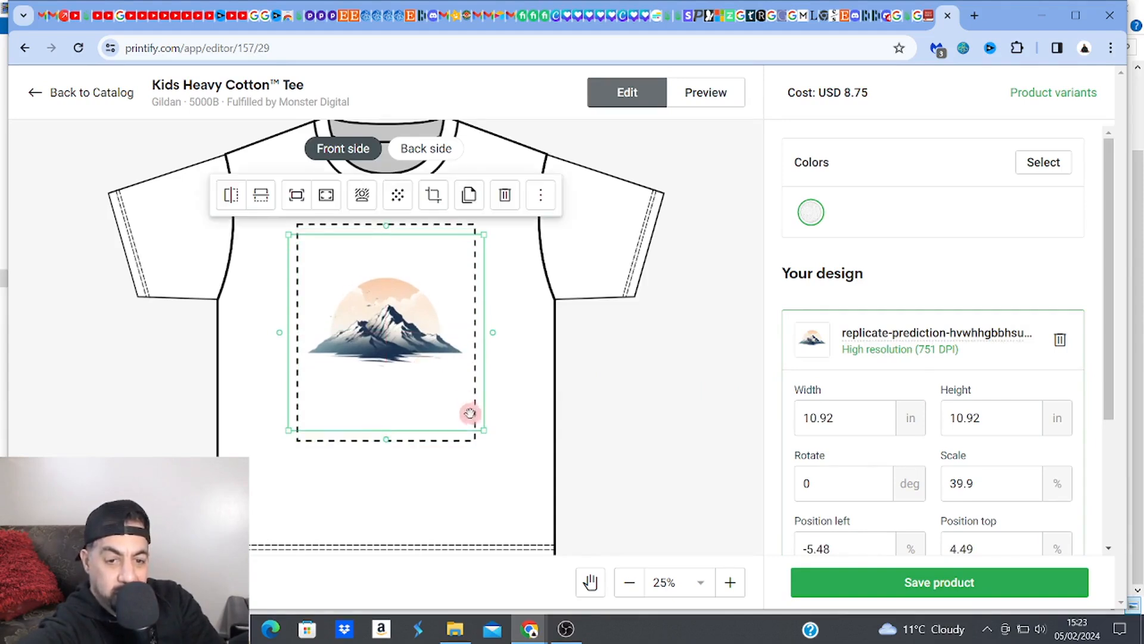
pyautogui.moveTo(484, 431); pyautogui.dragTo(503, 447)
pyautogui.moveTo(408, 365); pyautogui.dragTo(404, 362)
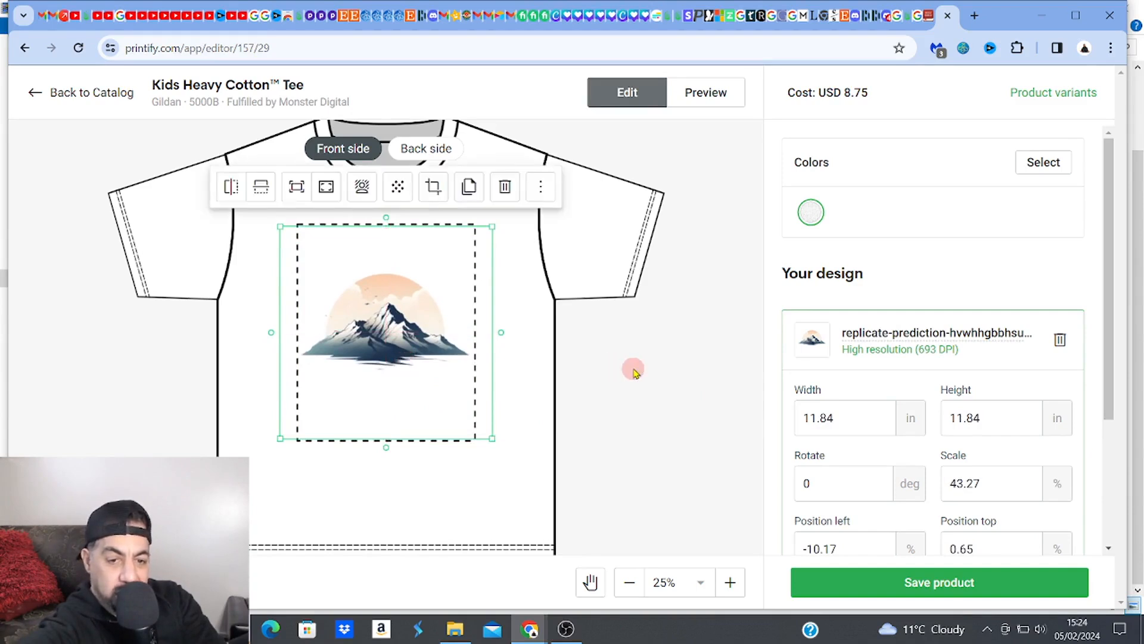
pyautogui.click(634, 370)
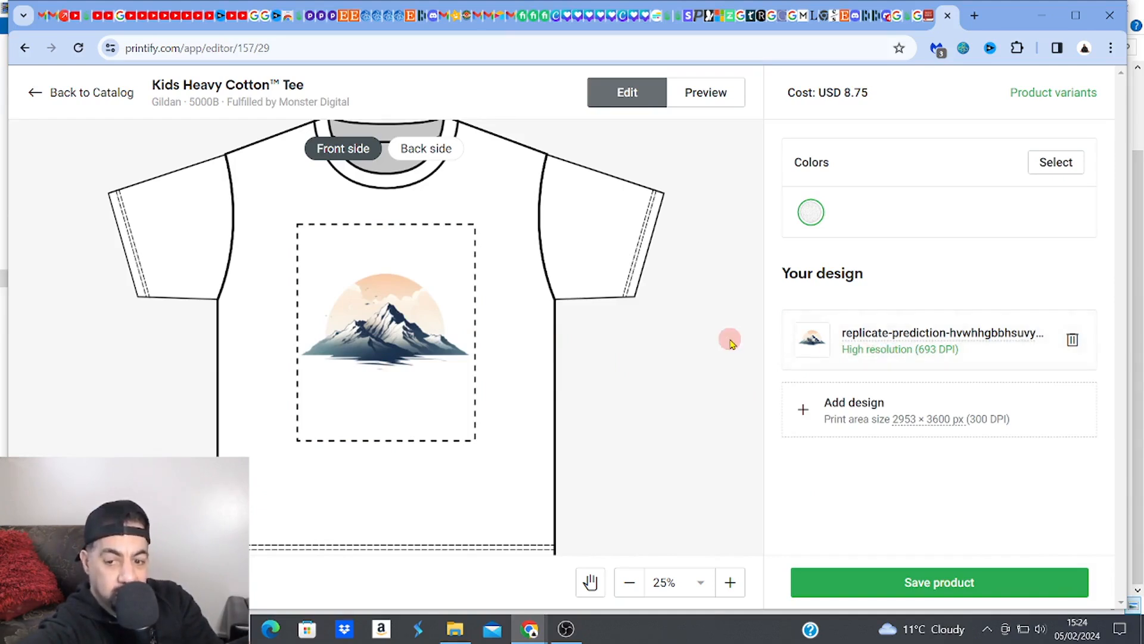
# Save the tee as a product, inspect its enlarged front mockup, and close the preview
pyautogui.click(881, 589)
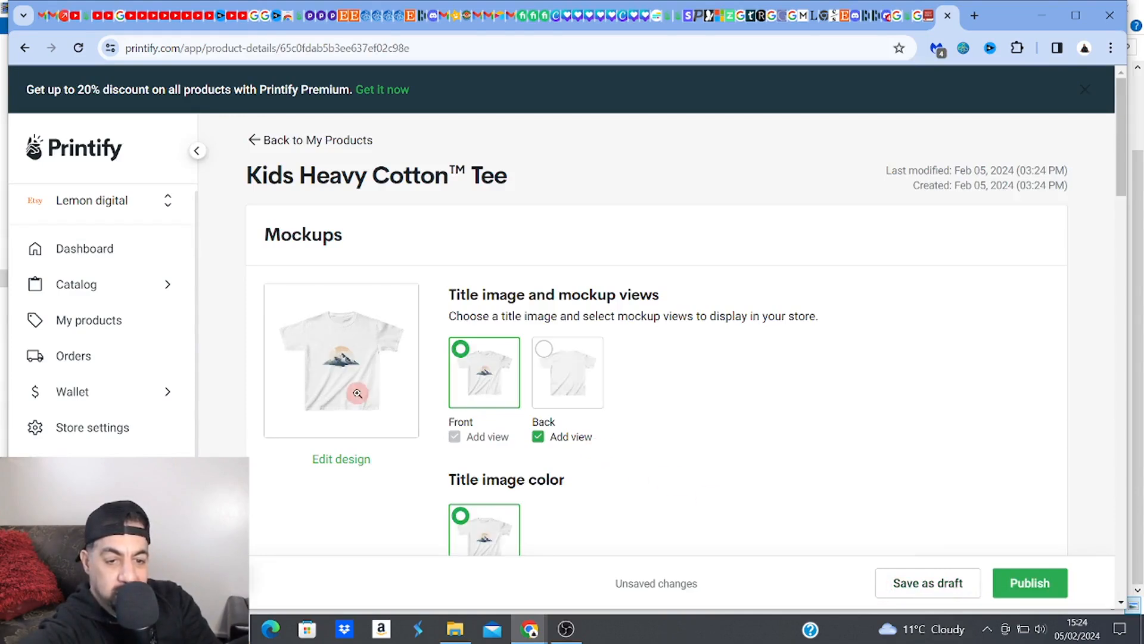
pyautogui.click(344, 357)
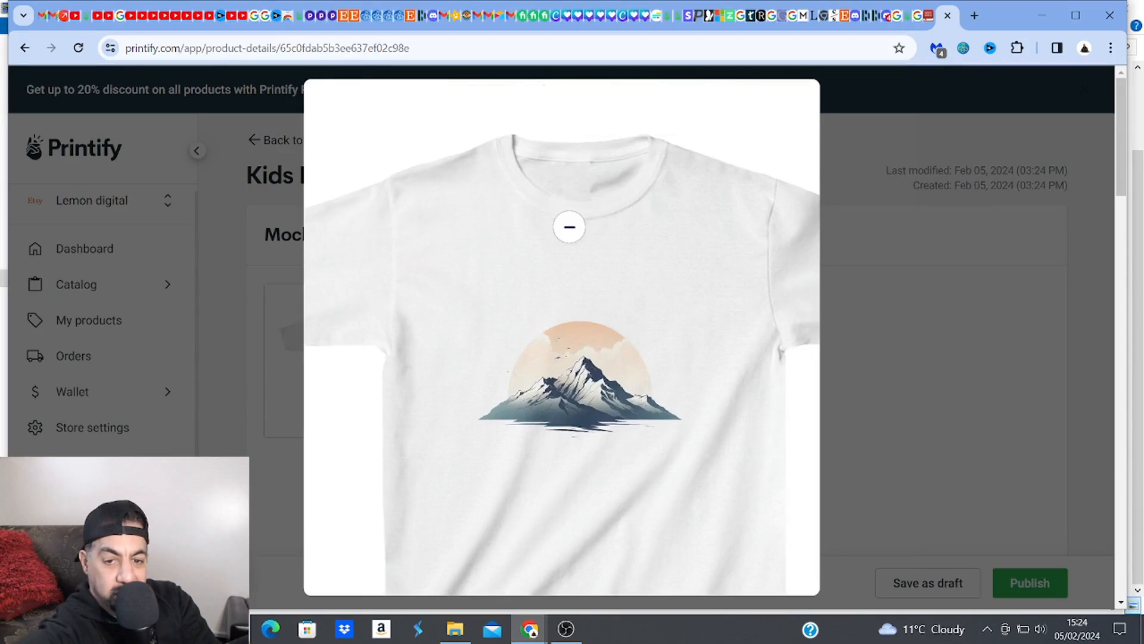
pyautogui.click(887, 318)
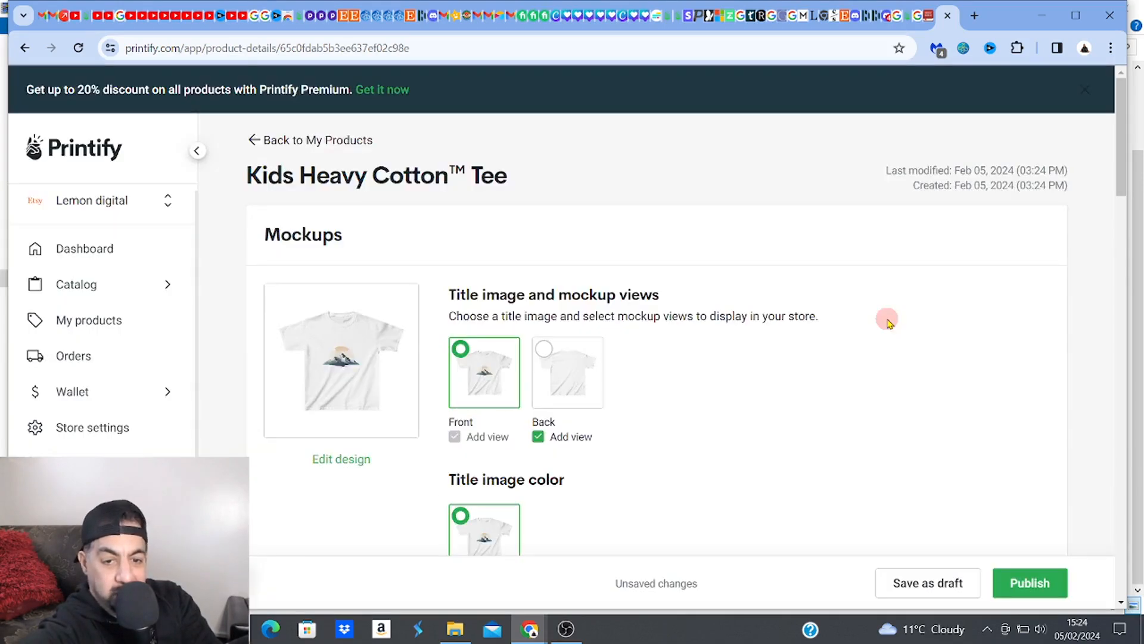
# Return to the list of own products and search it for "mug"
pyautogui.click(252, 141)
pyautogui.click(357, 354)
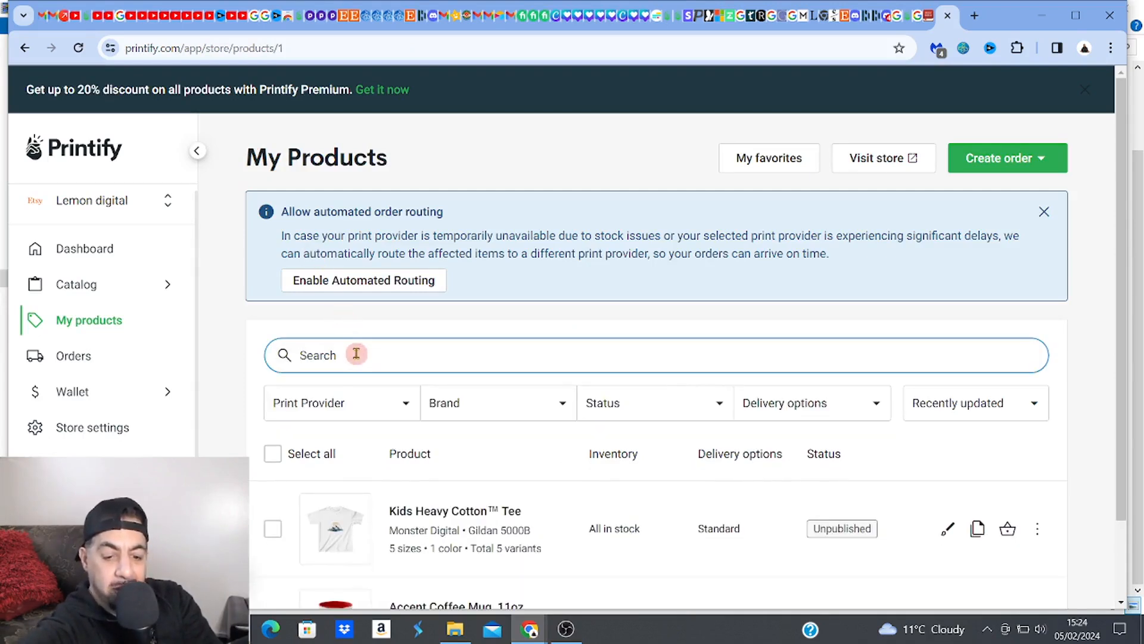
pyautogui.write('mug')
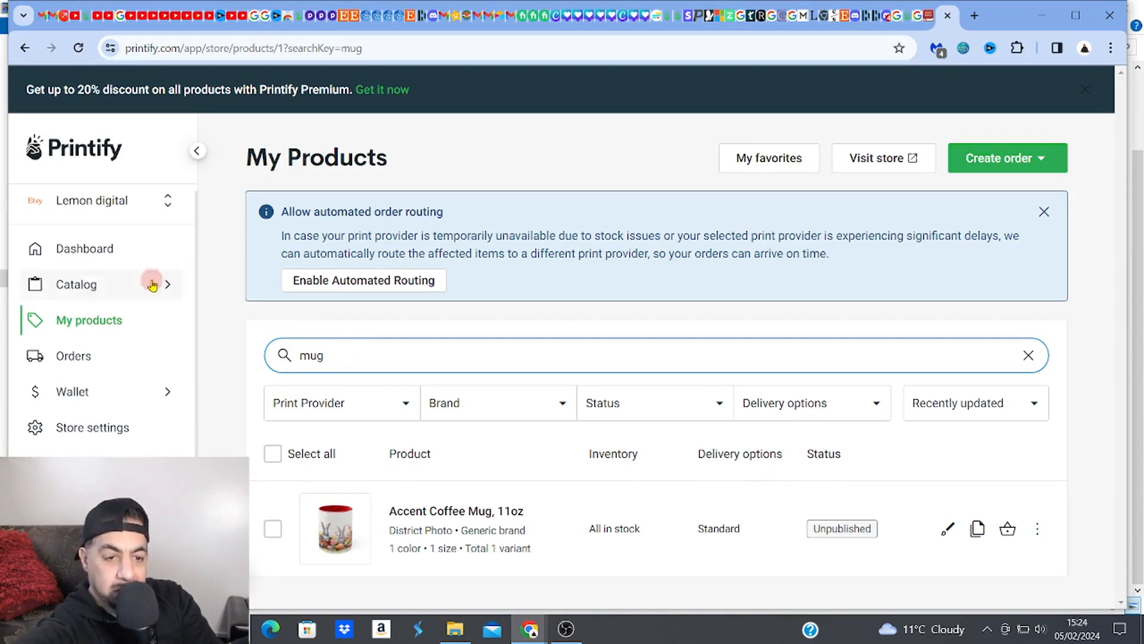
# Go to the catalog home, search the catalog for "mug", and open the Accent Coffee Mug, 11oz
pyautogui.click(103, 289)
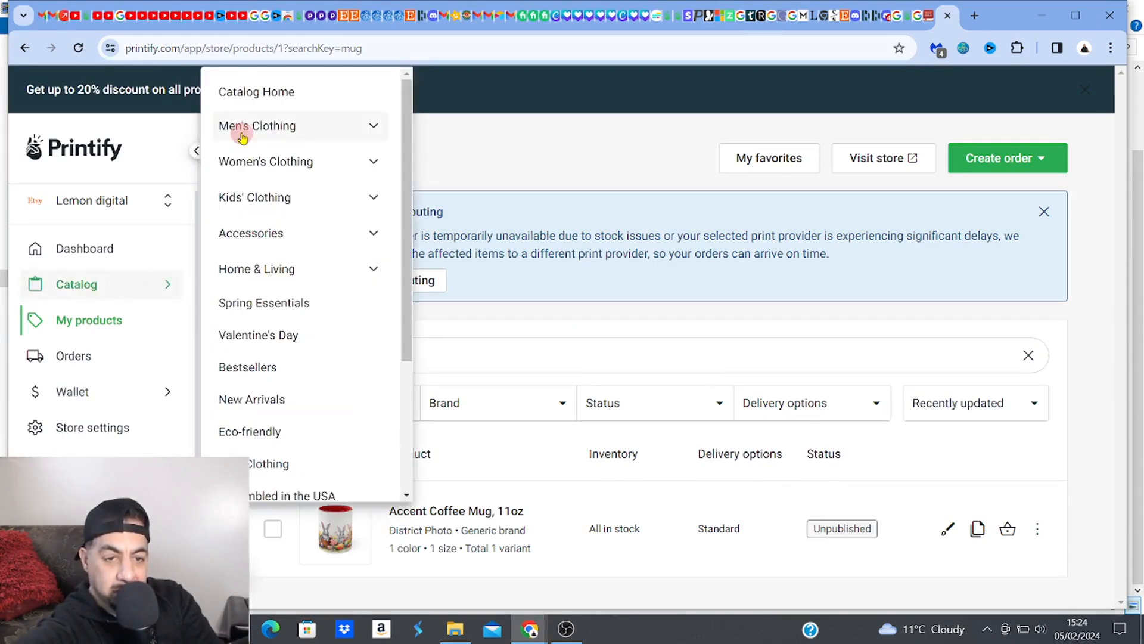
pyautogui.click(258, 94)
pyautogui.click(354, 156)
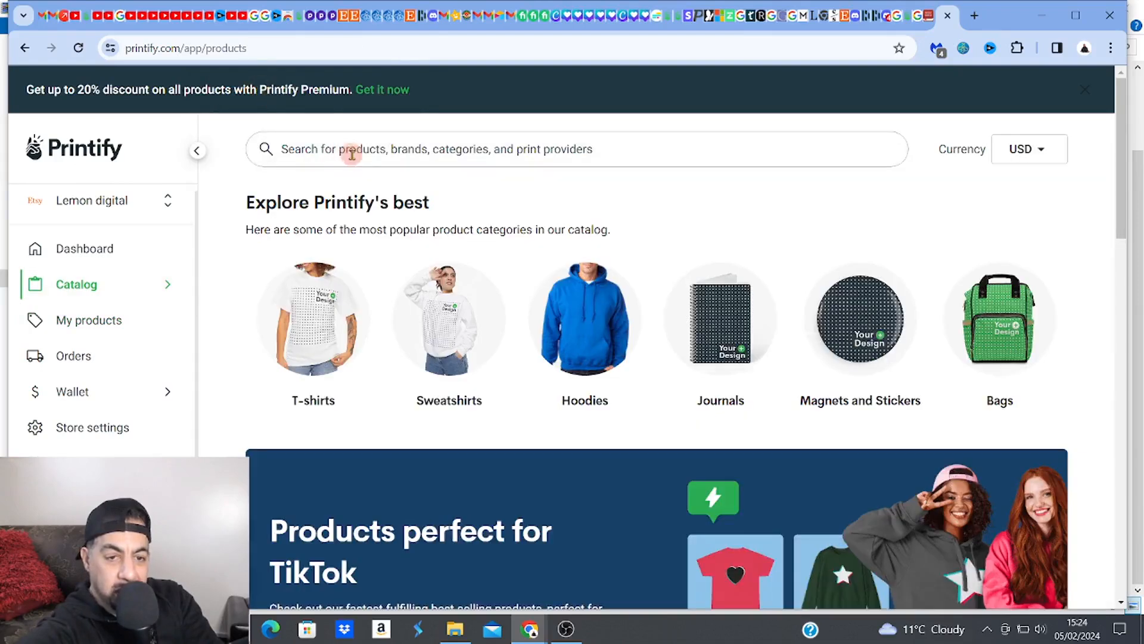
pyautogui.write('m')
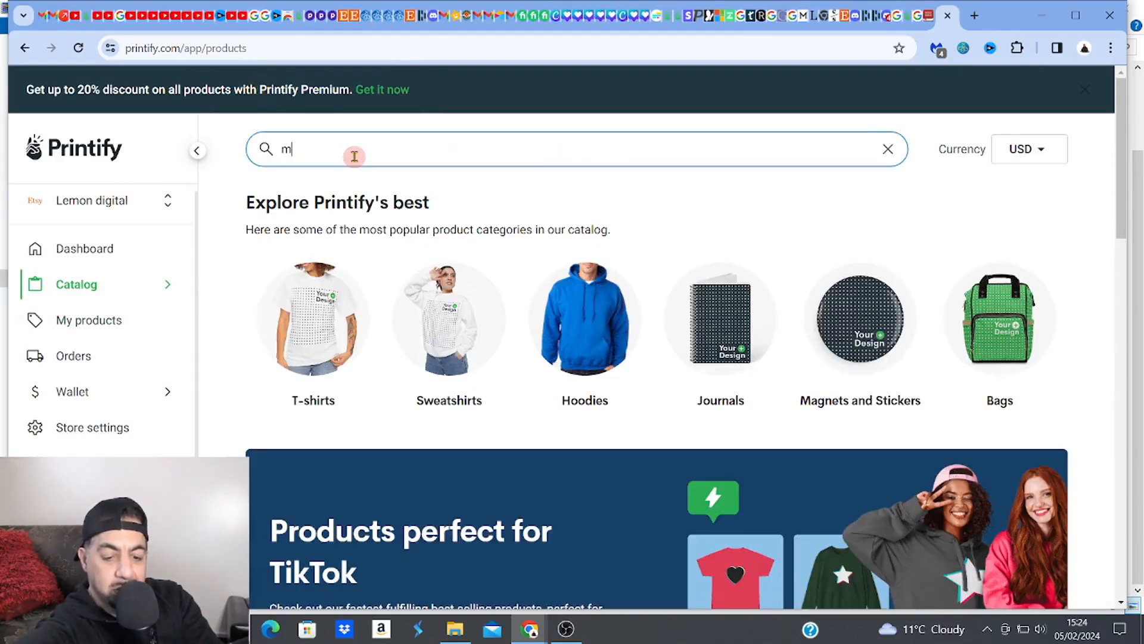
pyautogui.write('ug')
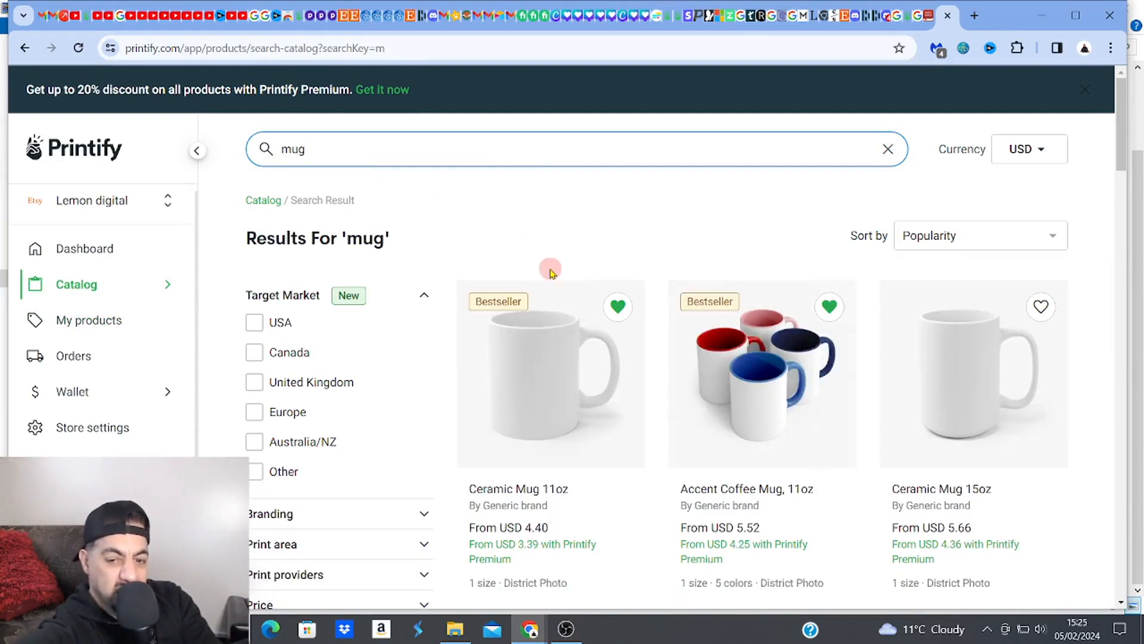
pyautogui.click(770, 372)
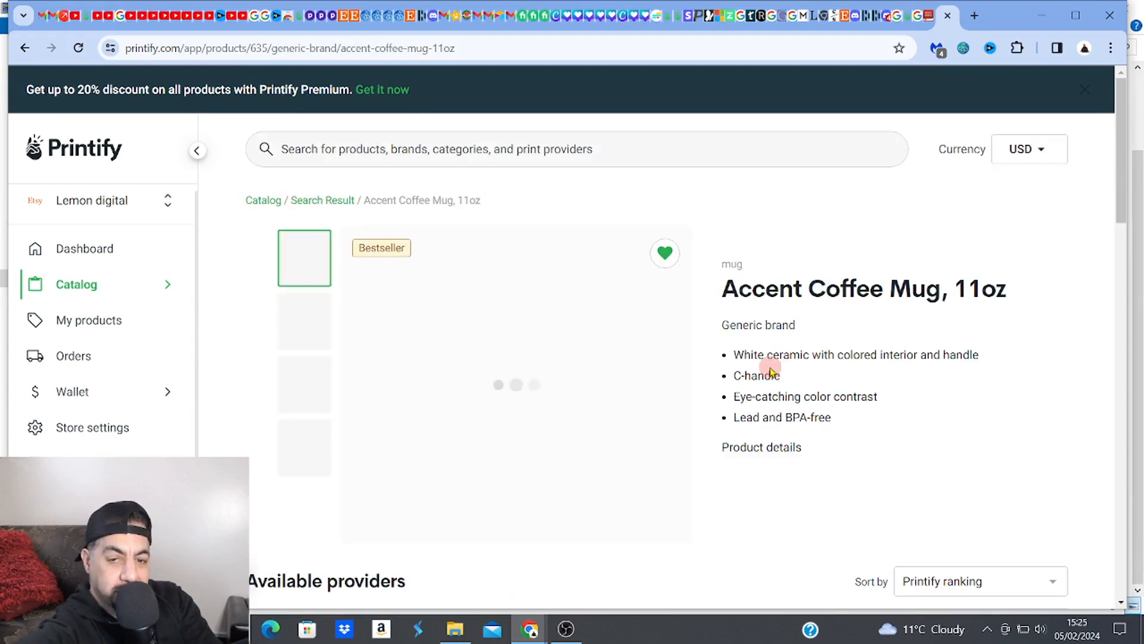
# Start designing the mug with District Photo, dismiss the designing guidelines, and review the print file requirements
pyautogui.moveTo(1125, 177); pyautogui.dragTo(1113, 263)
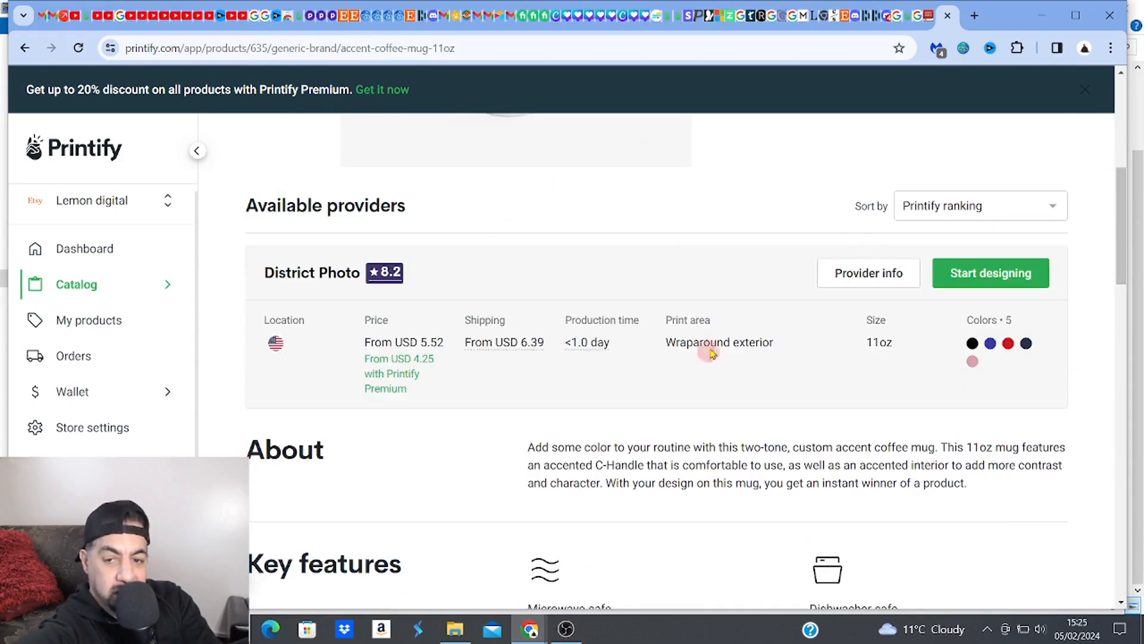
pyautogui.click(978, 274)
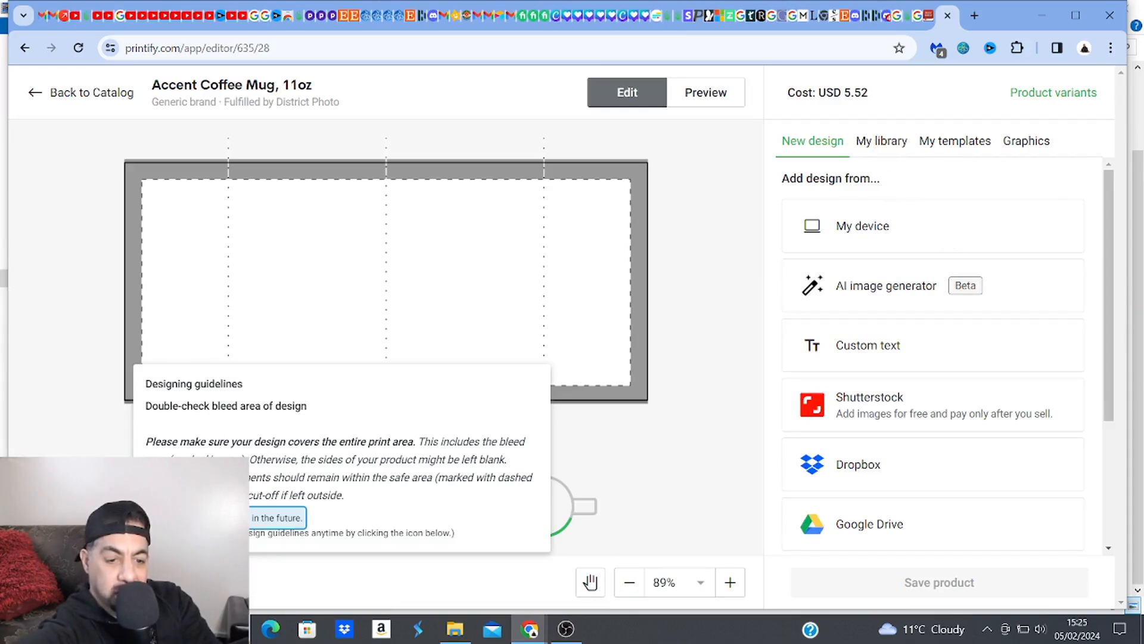
pyautogui.click(673, 476)
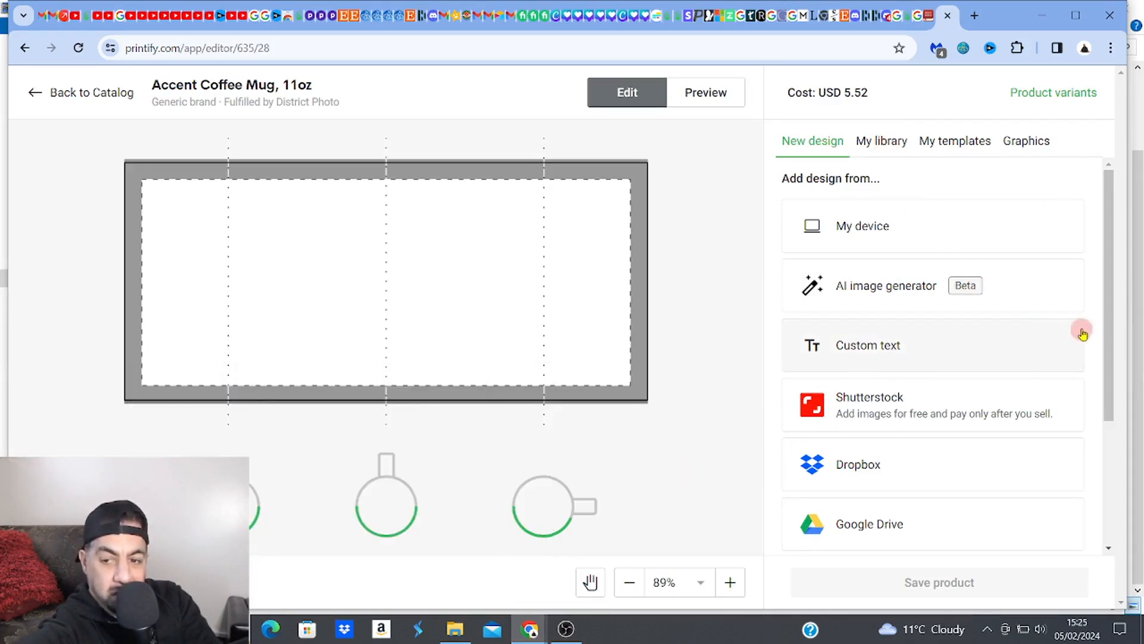
pyautogui.moveTo(1112, 331); pyautogui.dragTo(1124, 482)
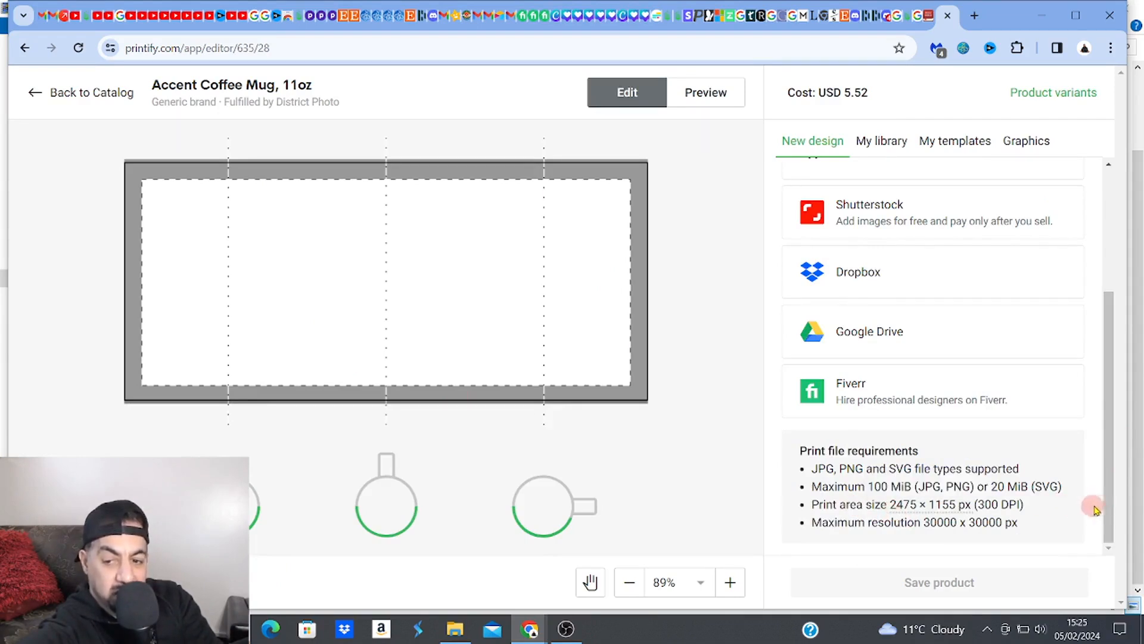
pyautogui.moveTo(1110, 506); pyautogui.dragTo(1091, 371)
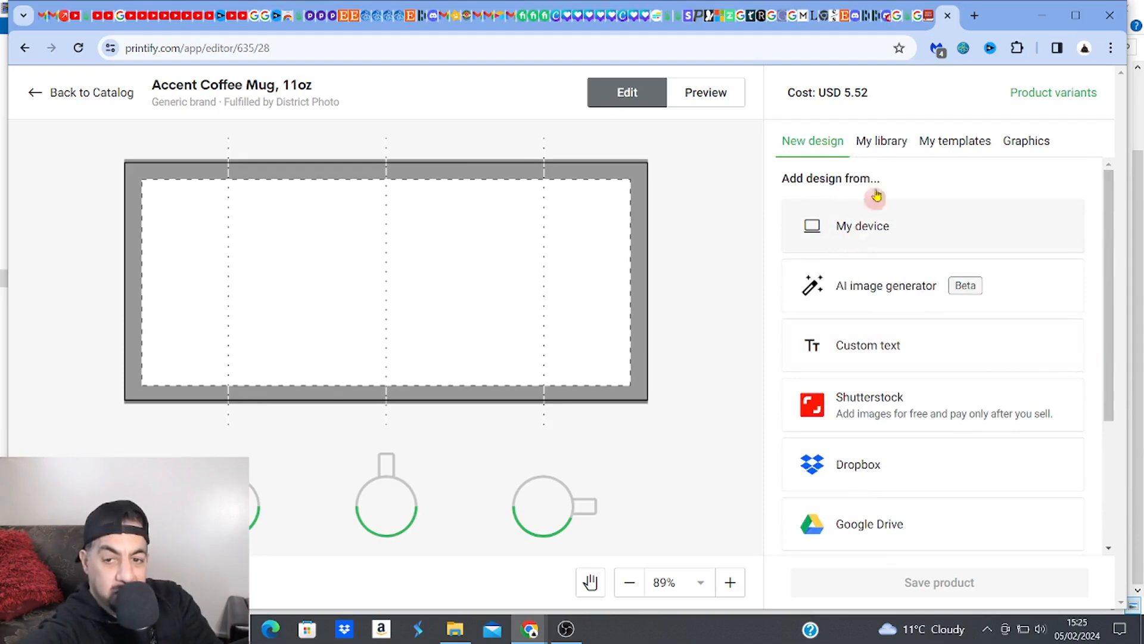
# Add the Easter bunny image "Untitled design (7).png" (2475 × 1155 px) from the library to the mug's print area
pyautogui.click(881, 140)
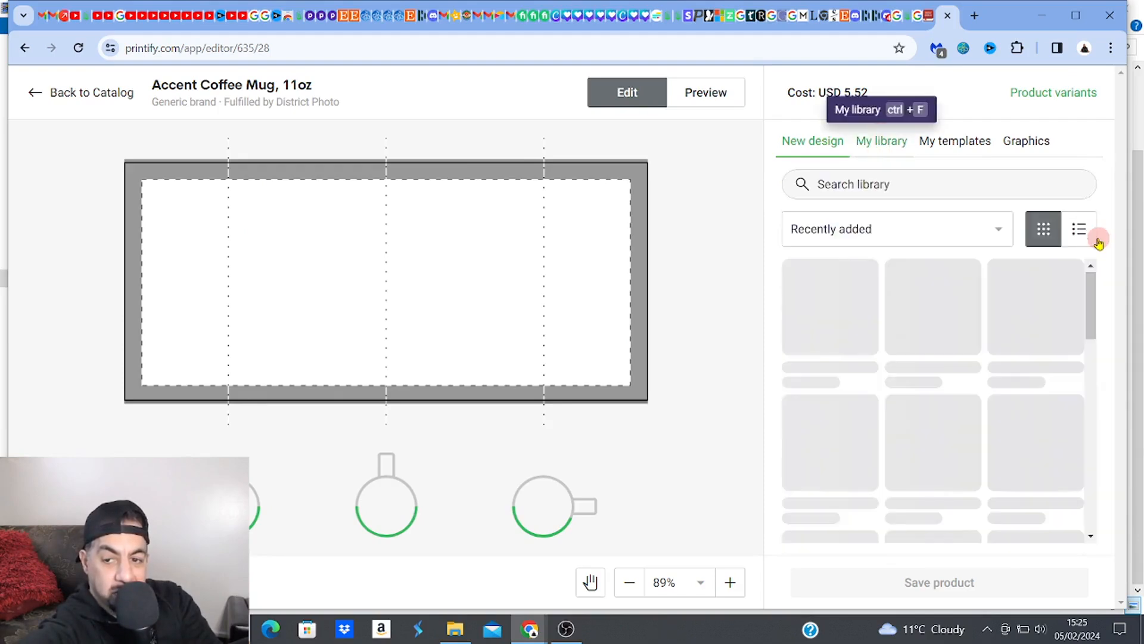
pyautogui.moveTo(1098, 283); pyautogui.dragTo(1102, 371)
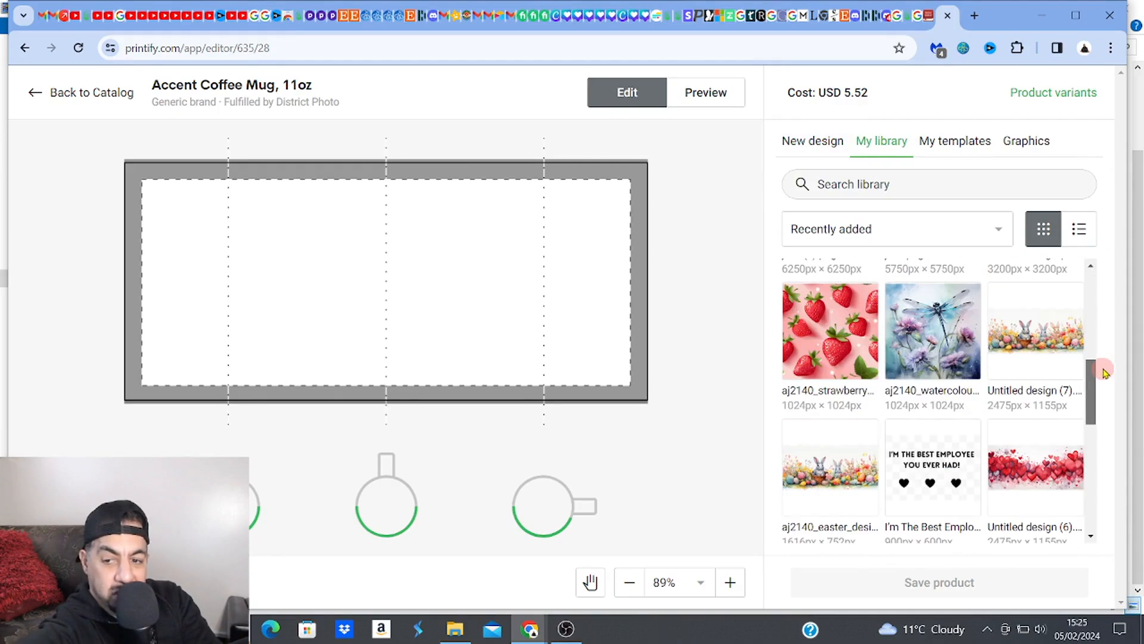
pyautogui.click(1037, 336)
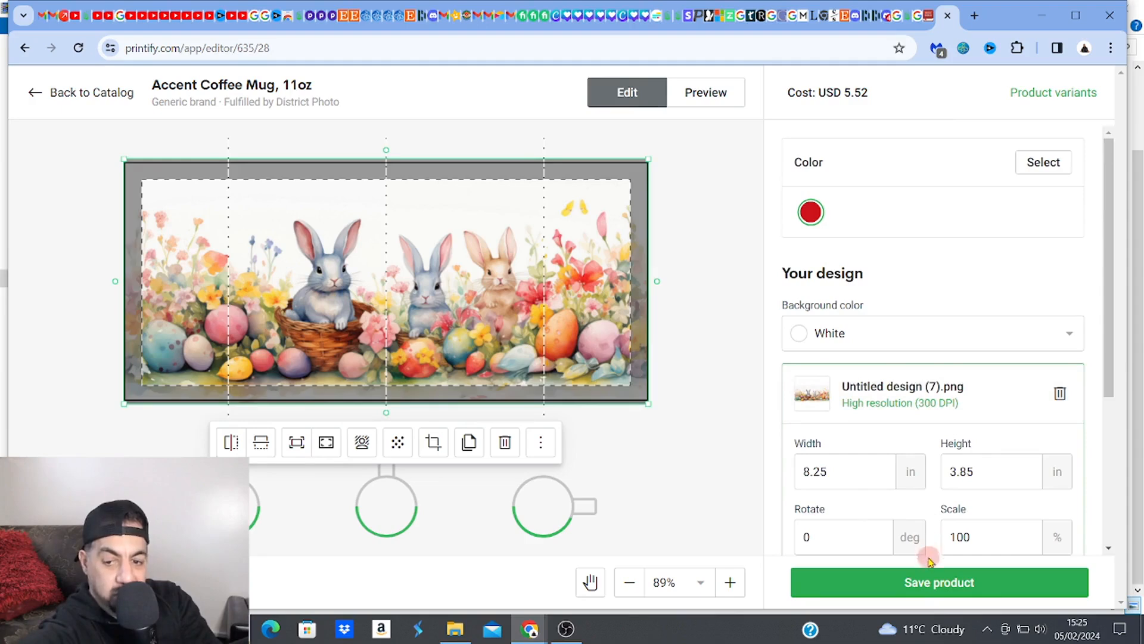
# Save the mug as a product and open an enlarged preview of its Context mockup
pyautogui.click(928, 582)
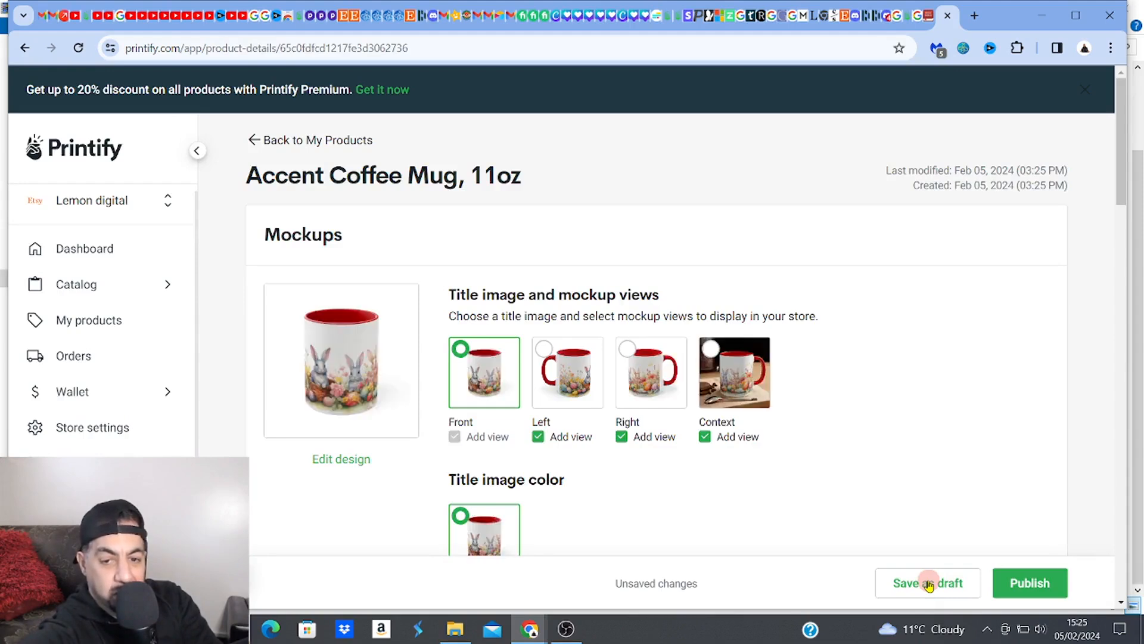
pyautogui.click(733, 383)
pyautogui.click(351, 346)
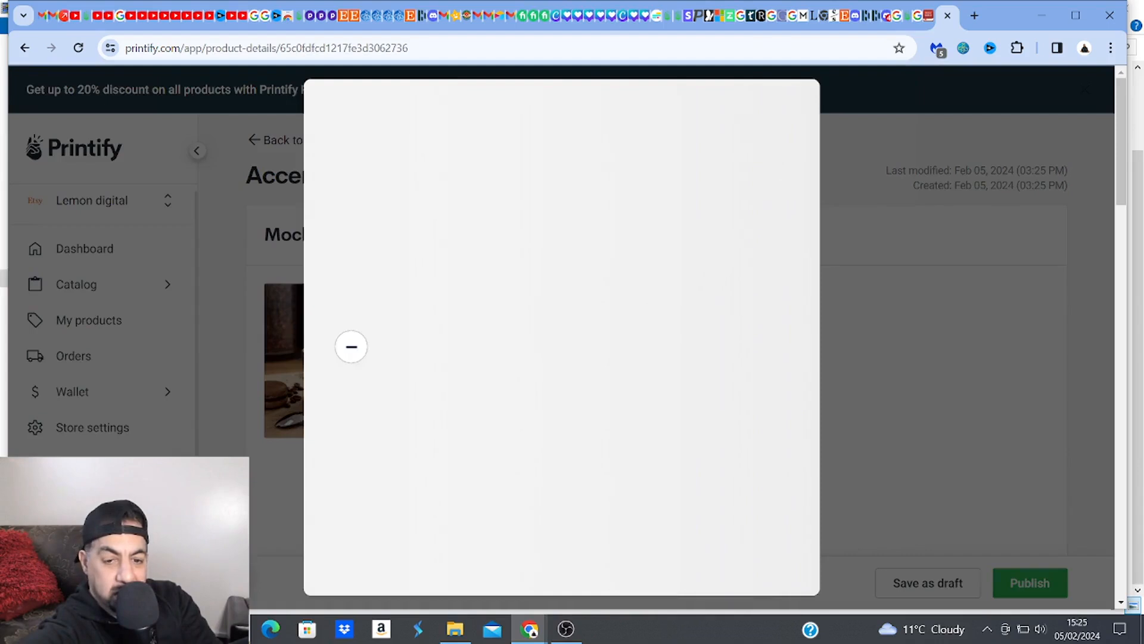